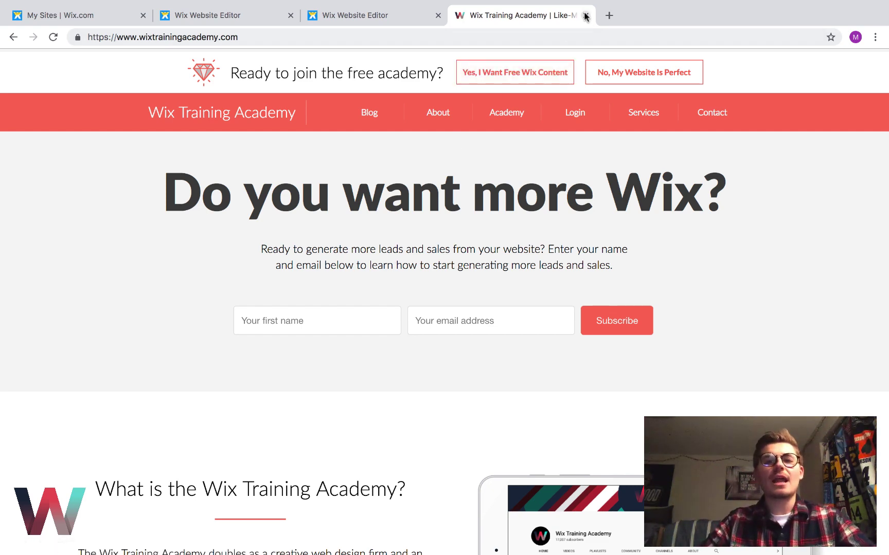
Return to the Wix Website Editor tab, leaving the Training Academy page behind.
{"action": "left_click", "coordinate": [339, 15]}
{"action": "left_click", "coordinate": [227, 21]}
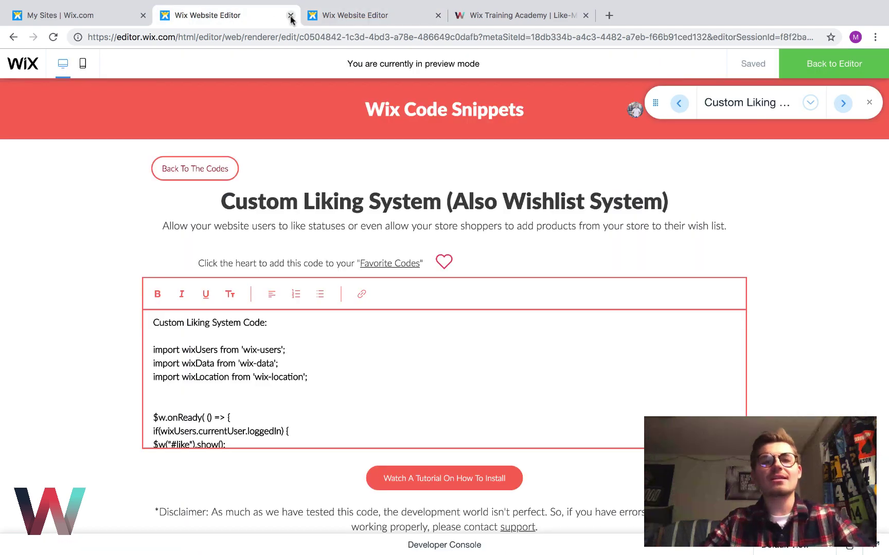
Close the preview and open the Products collection's options under Database > Stores.
{"action": "left_click", "coordinate": [291, 16]}
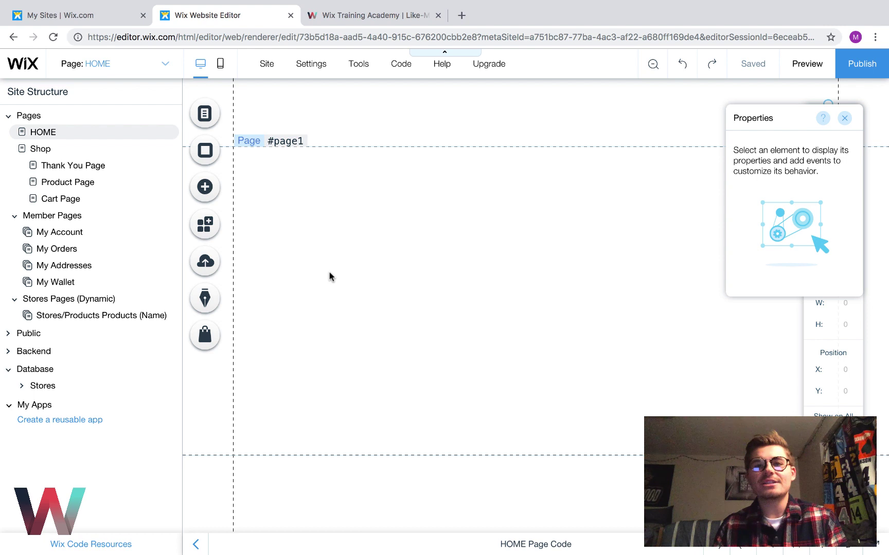
{"action": "left_click", "coordinate": [73, 390]}
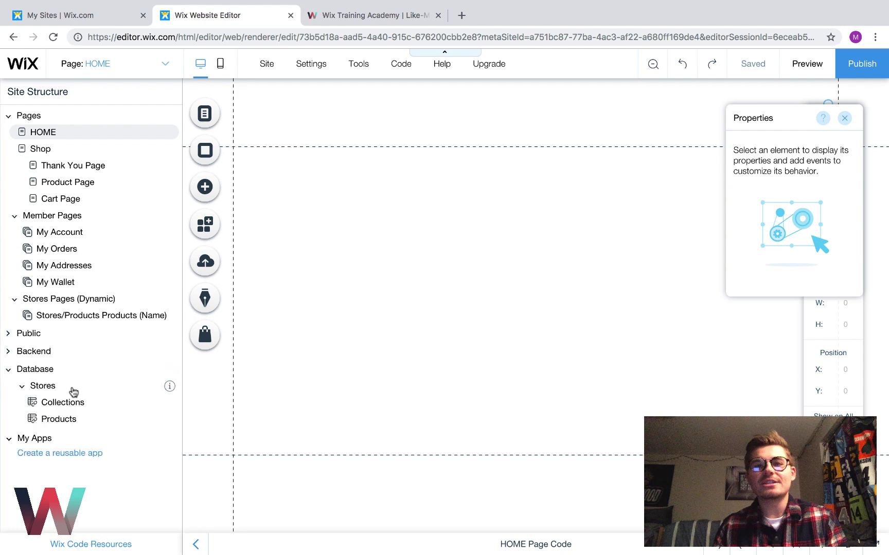
{"action": "left_click", "coordinate": [195, 544]}
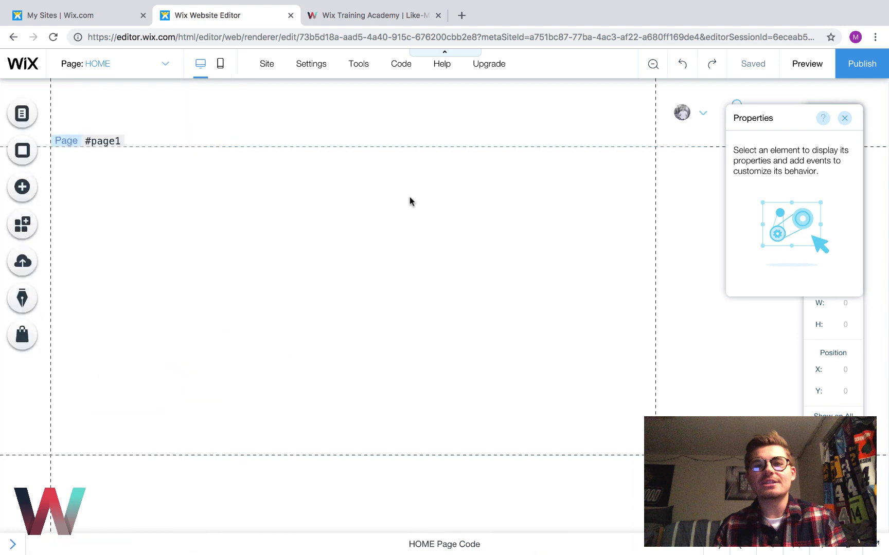
{"action": "mouse_move", "coordinate": [400, 65]}
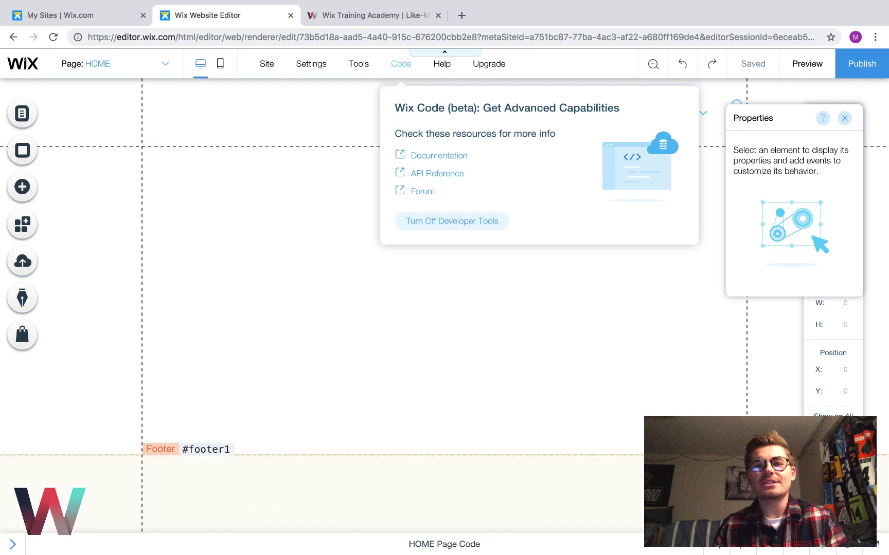
{"action": "left_click", "coordinate": [13, 546]}
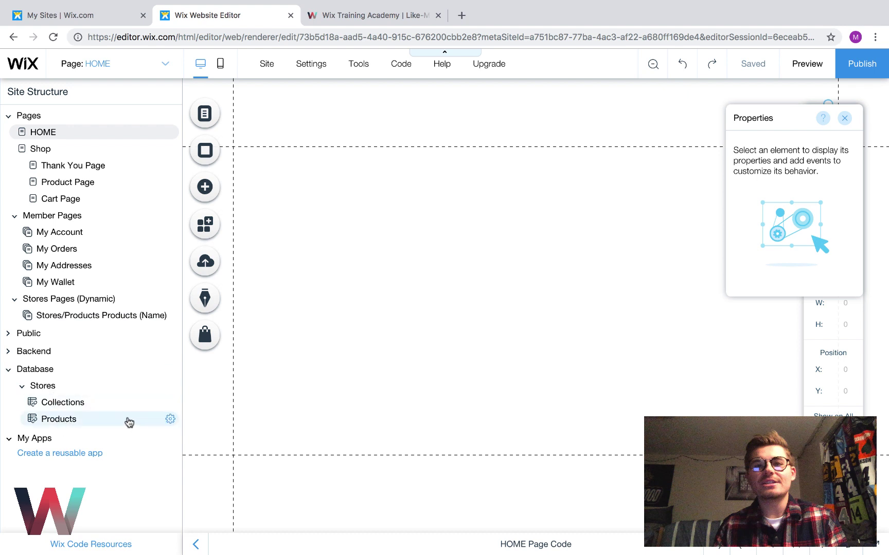
{"action": "left_click", "coordinate": [169, 419]}
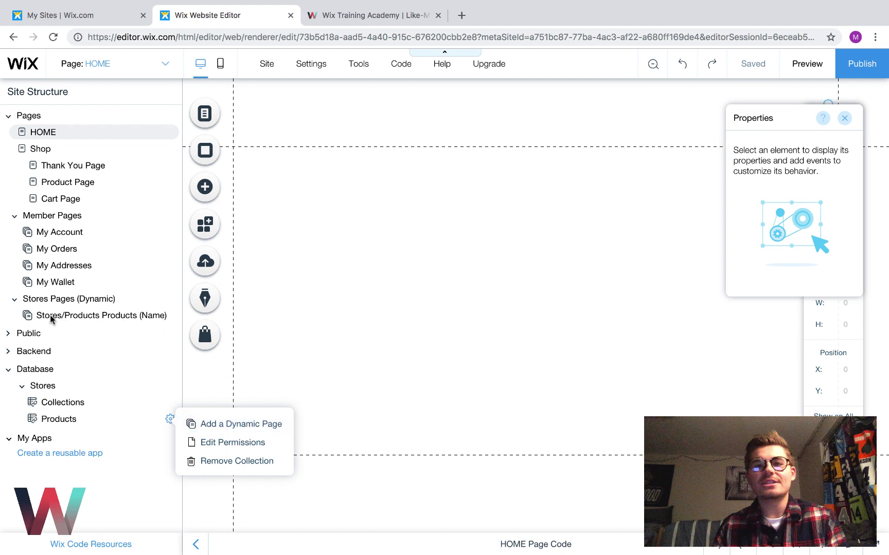
Start an Item Page for Products, then close its setup dialog and hide the site structure.
{"action": "left_click", "coordinate": [234, 425]}
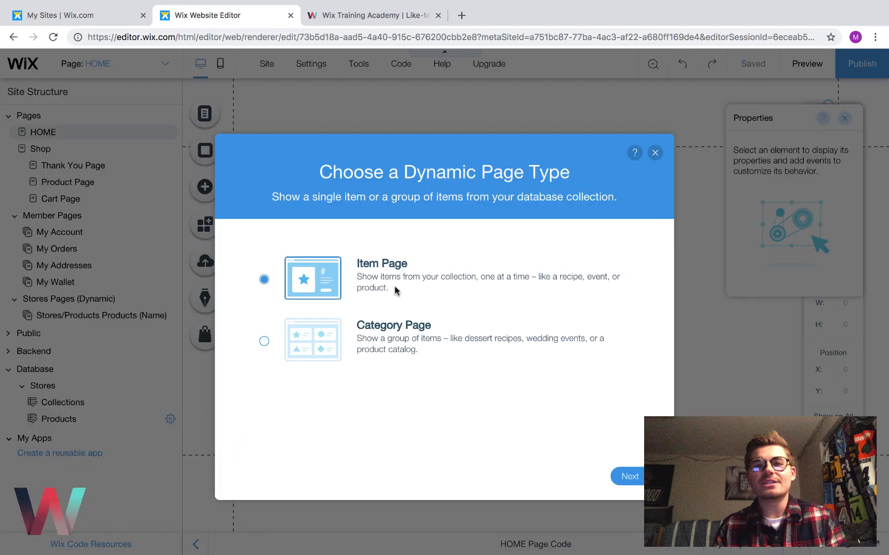
{"action": "left_click", "coordinate": [636, 476]}
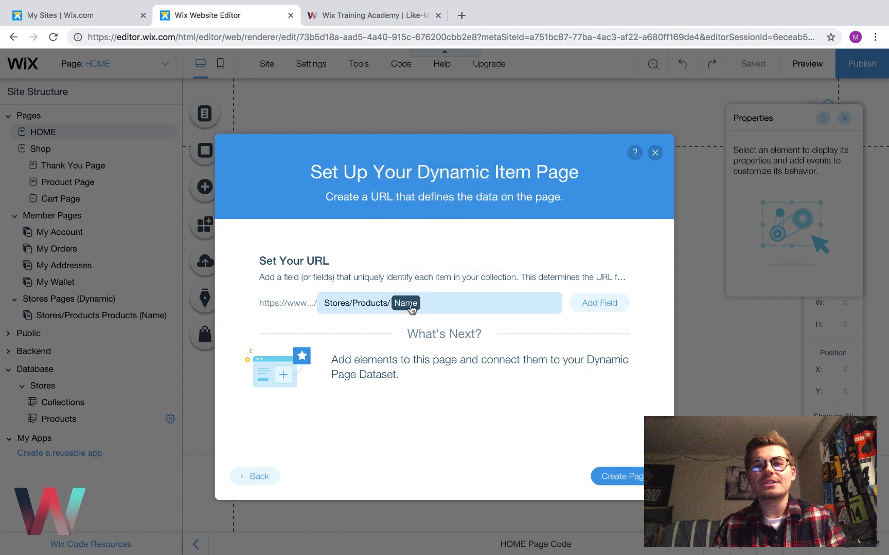
{"action": "left_click", "coordinate": [655, 153]}
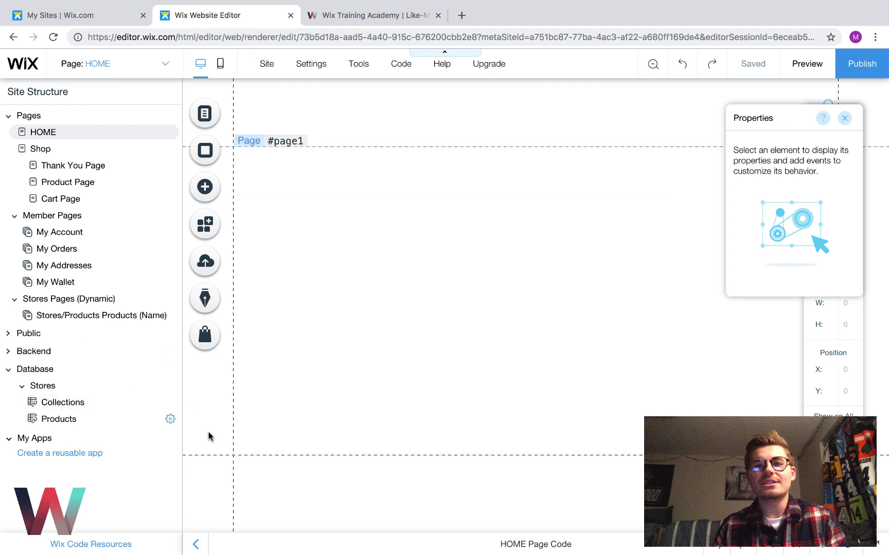
{"action": "left_click", "coordinate": [196, 545]}
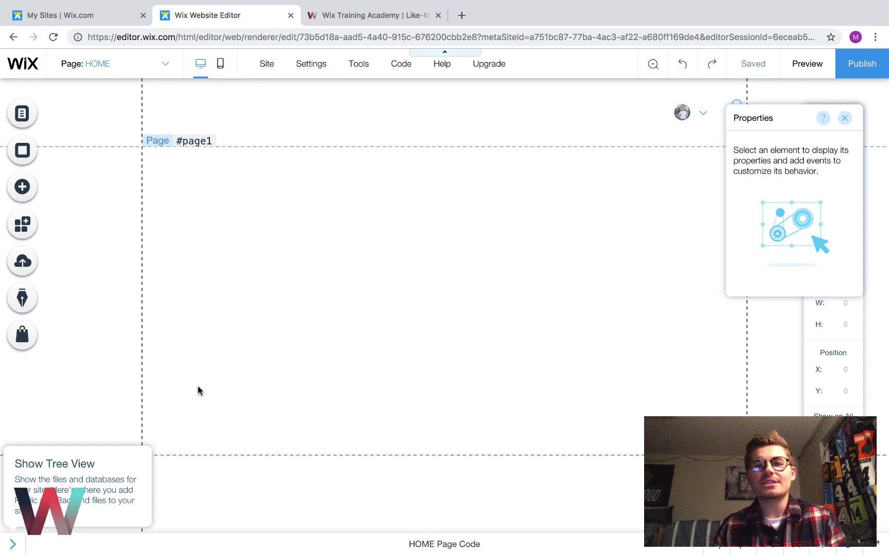
Add a Heading 3 at the top of the page and stretch it to full width.
{"action": "left_click", "coordinate": [28, 190]}
{"action": "left_click", "coordinate": [72, 136]}
{"action": "left_click", "coordinate": [169, 254]}
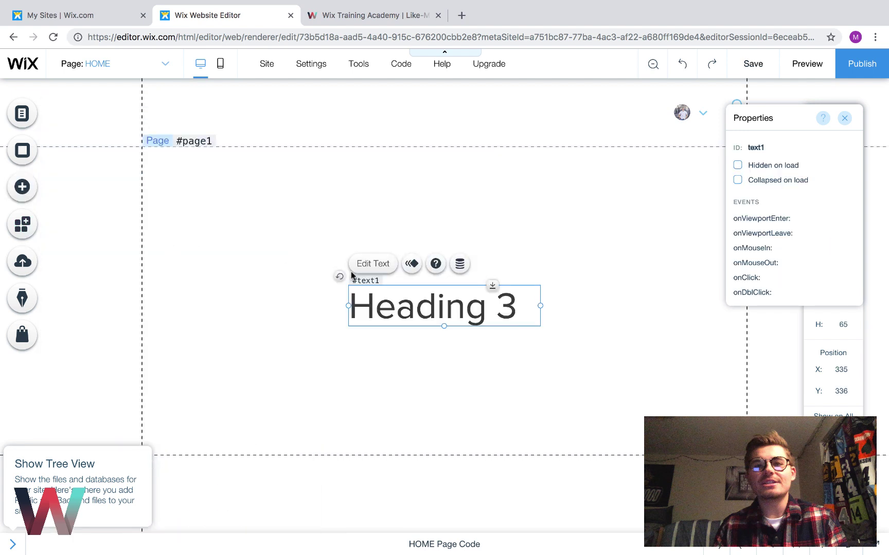
{"action": "left_click_drag", "start_coordinate": [350, 268], "coordinate": [146, 140]}
{"action": "left_click_drag", "start_coordinate": [335, 179], "coordinate": [750, 212]}
Format the heading as centred 45 px Lato Black.
{"action": "double_click", "coordinate": [438, 181]}
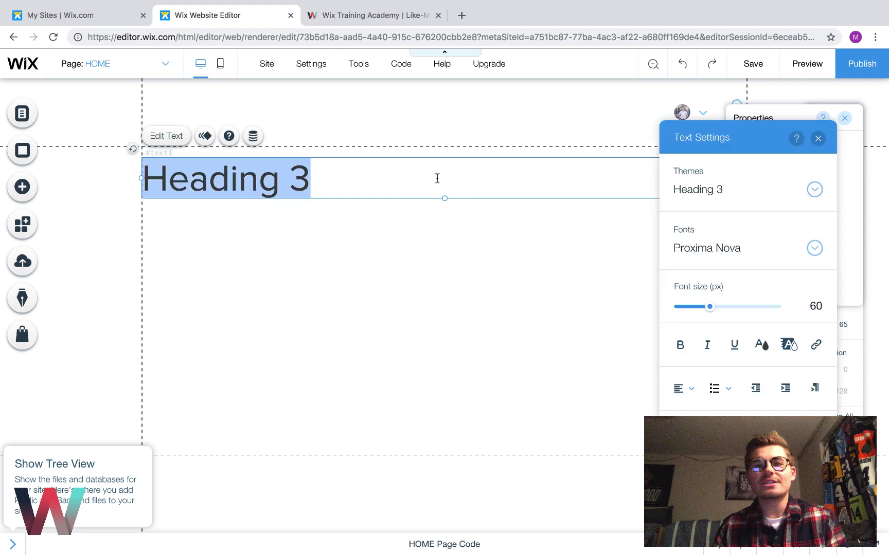
{"action": "left_click_drag", "start_coordinate": [709, 307], "coordinate": [701, 307]}
{"action": "left_click", "coordinate": [720, 254]}
{"action": "scroll", "coordinate": [721, 349], "scroll_direction": "up", "scroll_amount": 15}
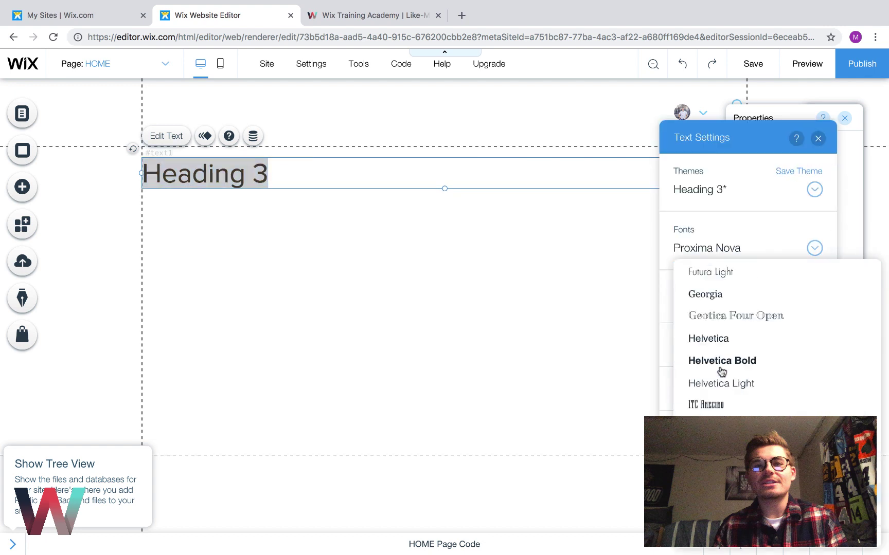
{"action": "scroll", "coordinate": [722, 372], "scroll_direction": "up", "scroll_amount": 6}
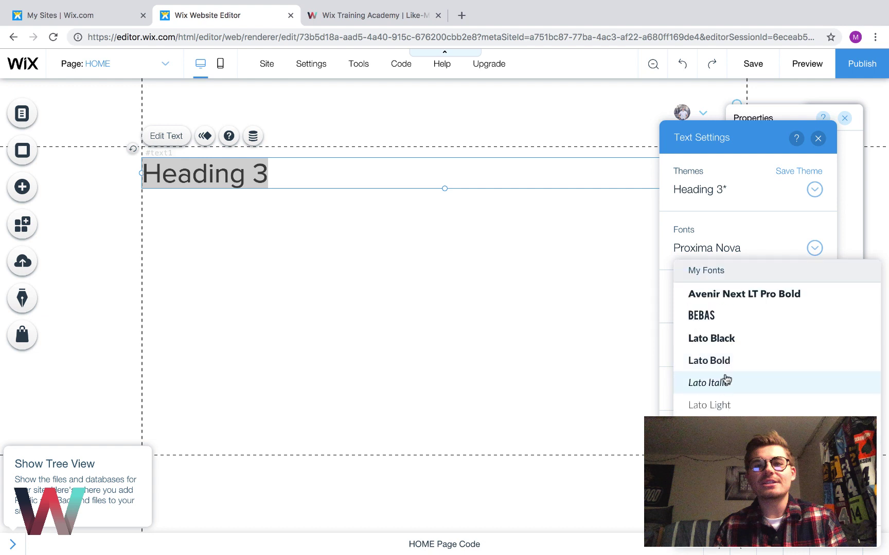
{"action": "left_click", "coordinate": [725, 349]}
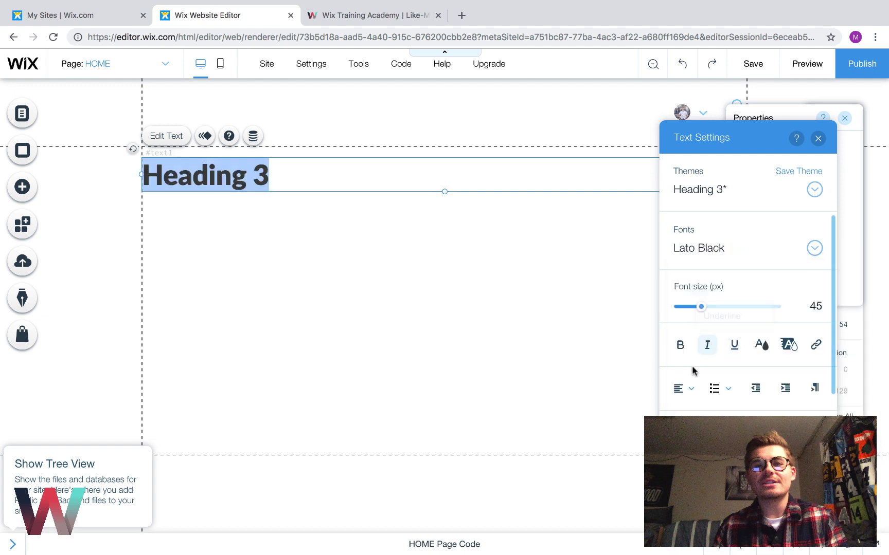
{"action": "mouse_move", "coordinate": [681, 389]}
{"action": "left_click", "coordinate": [689, 408]}
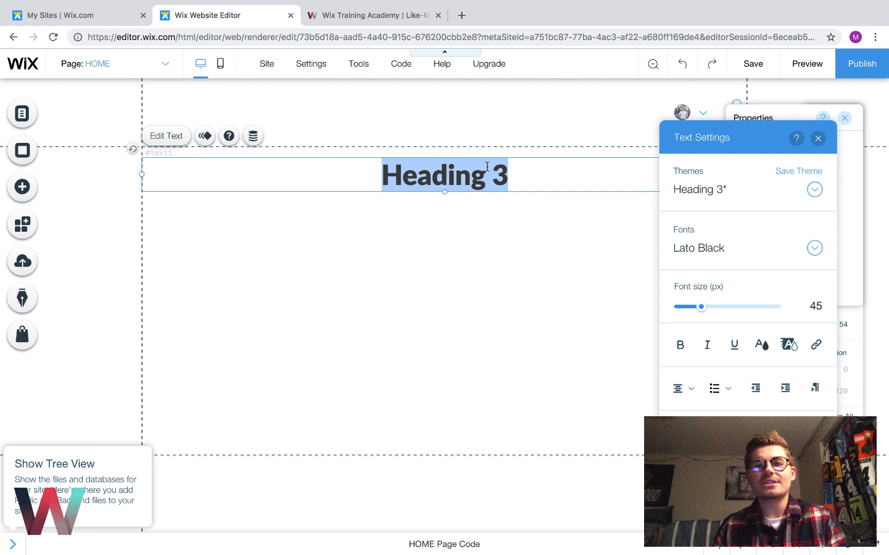
Replace the heading text with 'Product Title' and nudge it slightly down.
{"action": "key", "text": "BackSpace"}
{"action": "type", "text": "Produc"}
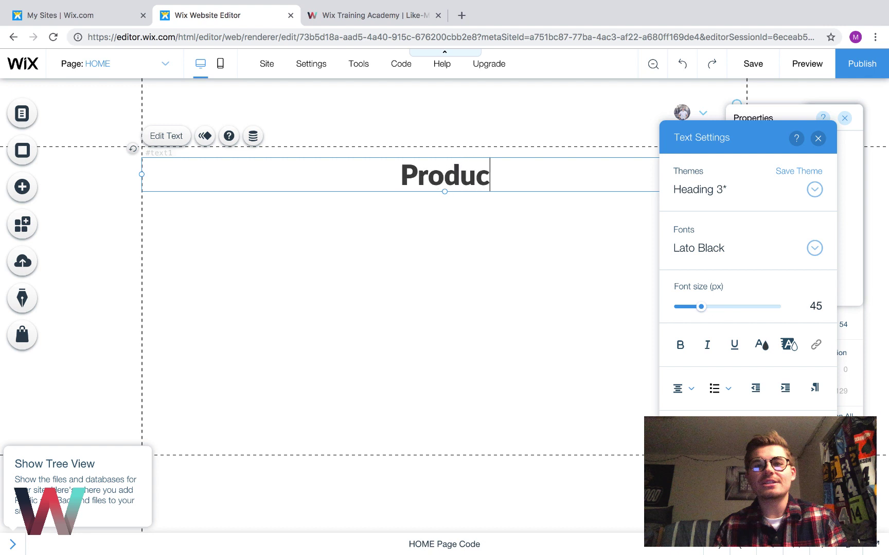
{"action": "type", "text": "t Titler"}
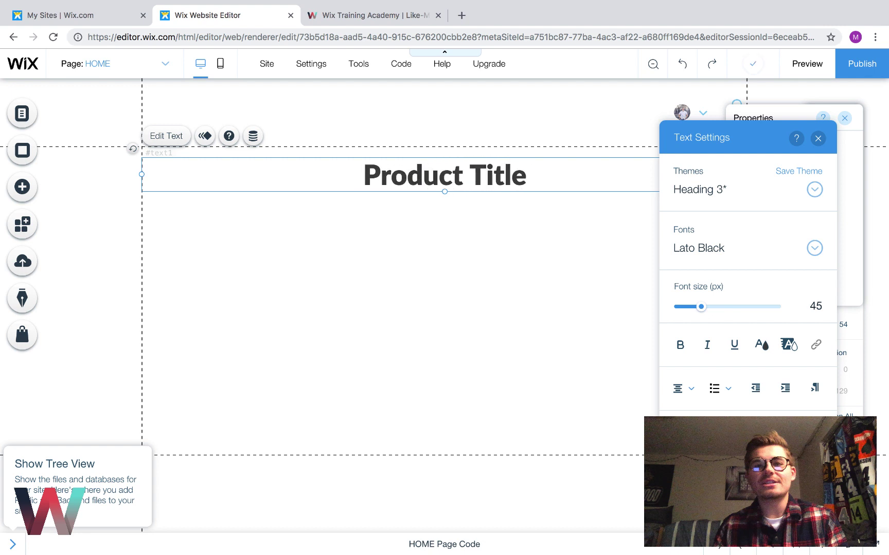
{"action": "left_click", "coordinate": [464, 333]}
{"action": "left_click", "coordinate": [462, 188]}
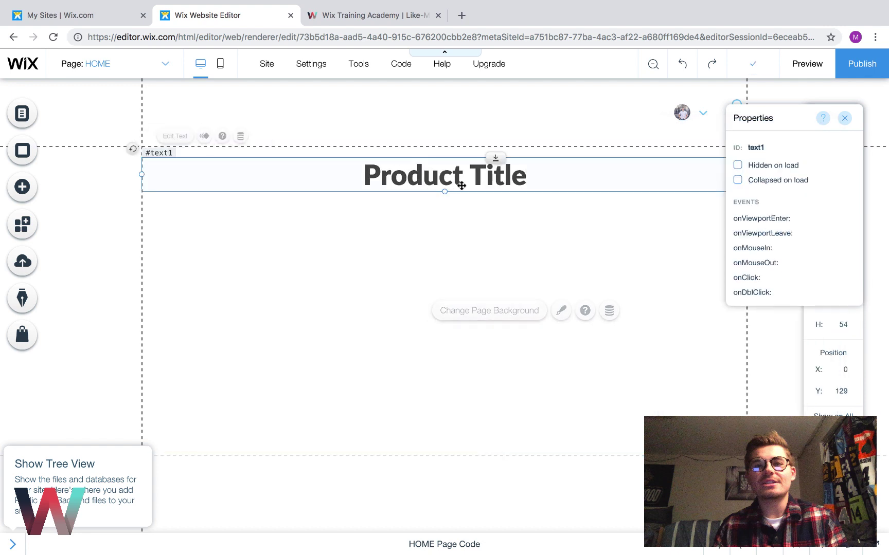
{"action": "left_click_drag", "start_coordinate": [462, 188], "coordinate": [460, 193]}
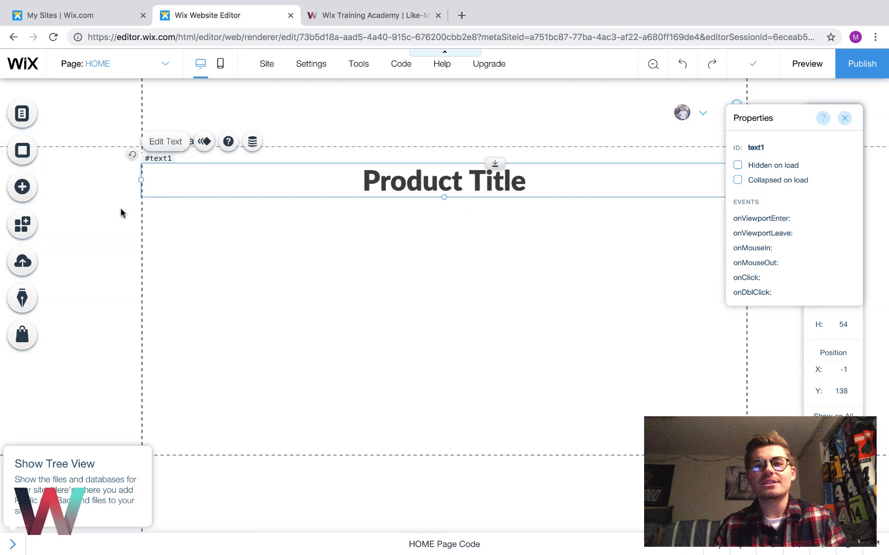
{"action": "left_click", "coordinate": [23, 196]}
{"action": "left_click", "coordinate": [72, 152]}
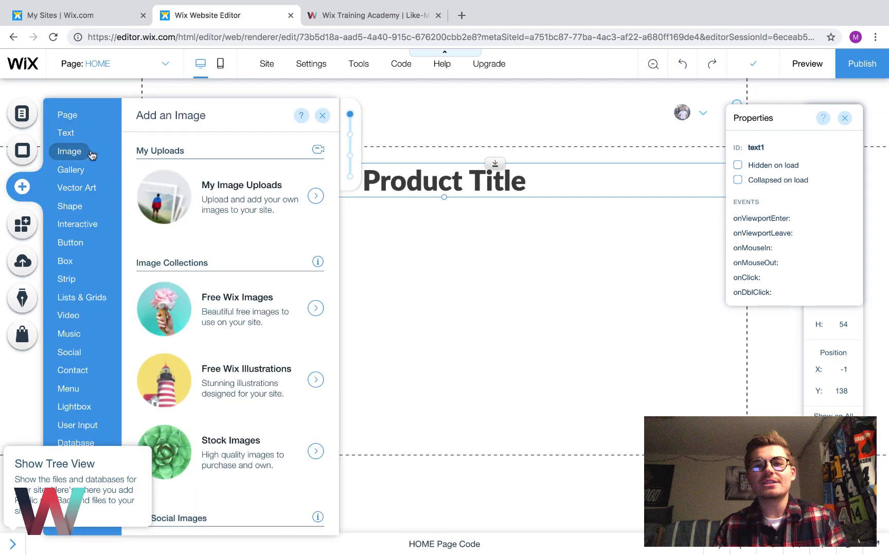
{"action": "left_click", "coordinate": [252, 199]}
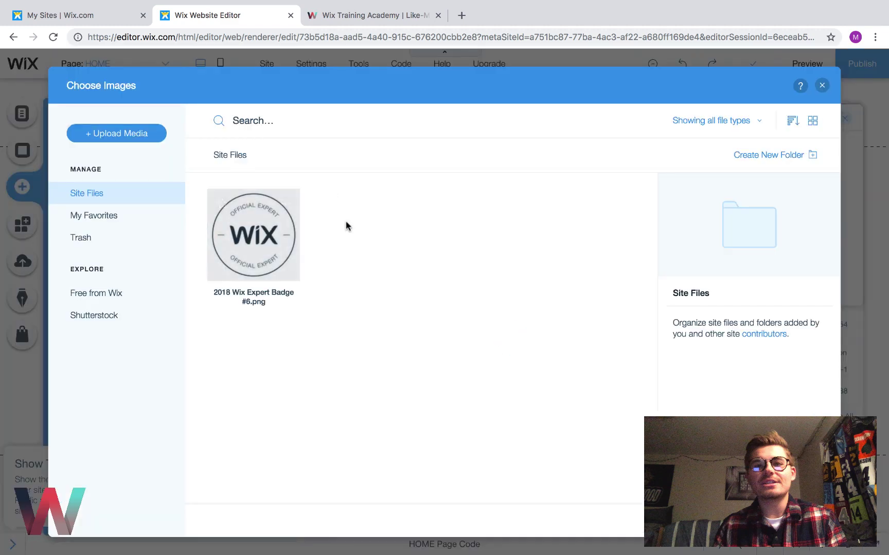
{"action": "double_click", "coordinate": [254, 234]}
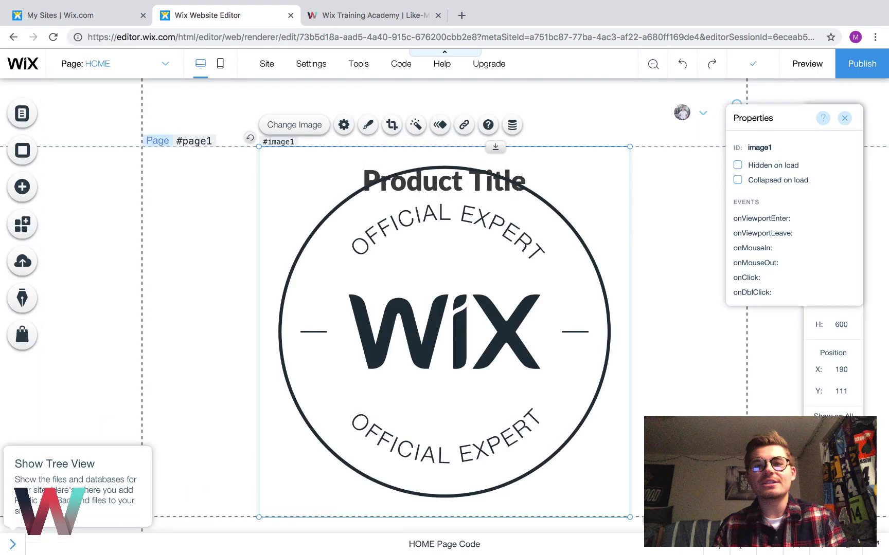
{"action": "left_click_drag", "start_coordinate": [627, 513], "coordinate": [499, 428]}
{"action": "left_click_drag", "start_coordinate": [405, 317], "coordinate": [292, 368]}
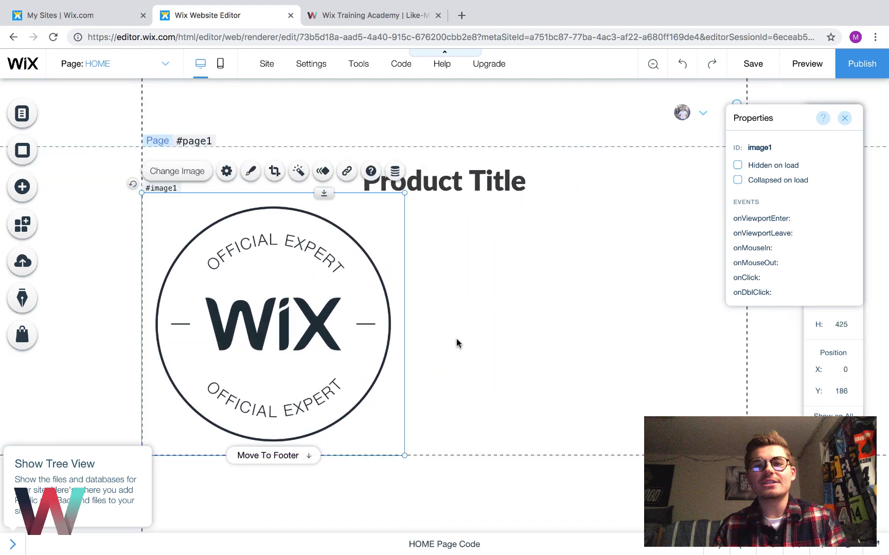
{"action": "left_click", "coordinate": [457, 344]}
{"action": "left_click_drag", "start_coordinate": [498, 456], "coordinate": [504, 507]}
{"action": "left_click_drag", "start_coordinate": [393, 318], "coordinate": [393, 327]}
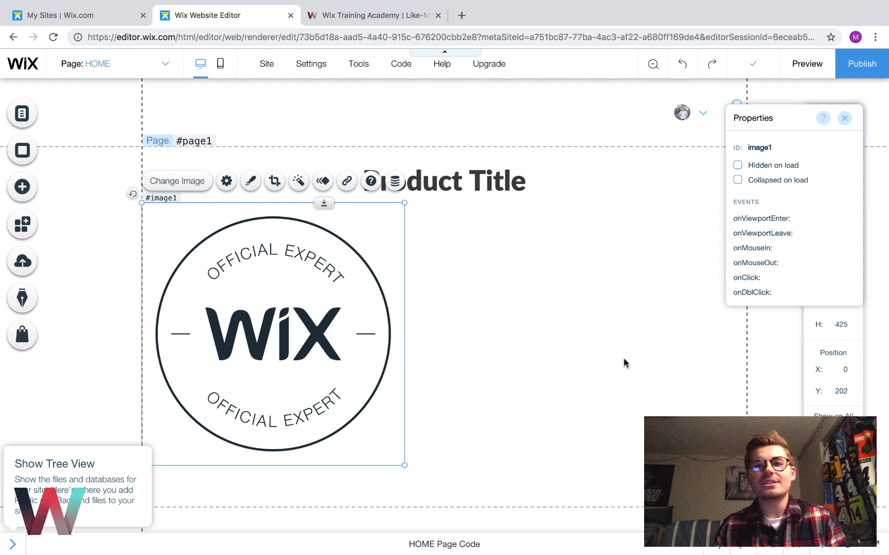
{"action": "left_click_drag", "start_coordinate": [405, 464], "coordinate": [438, 474]}
{"action": "left_click", "coordinate": [525, 462]}
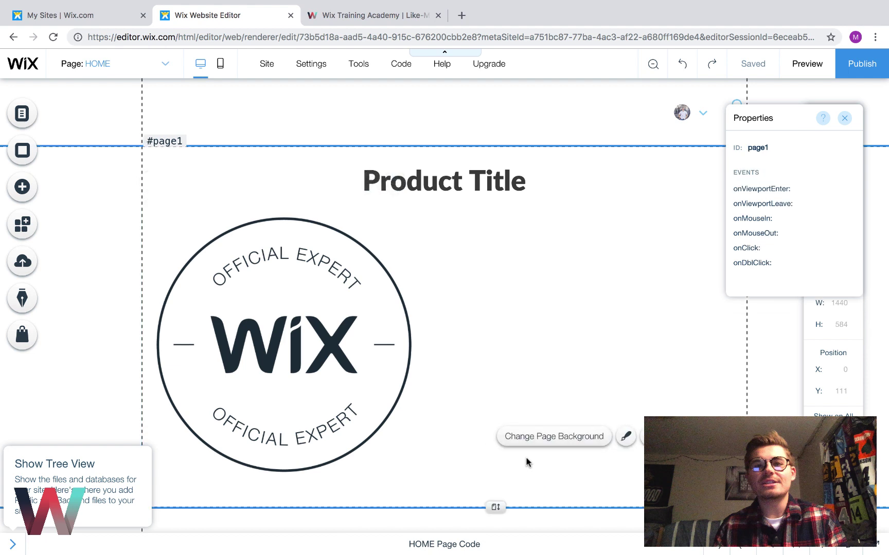
{"action": "left_click", "coordinate": [359, 395]}
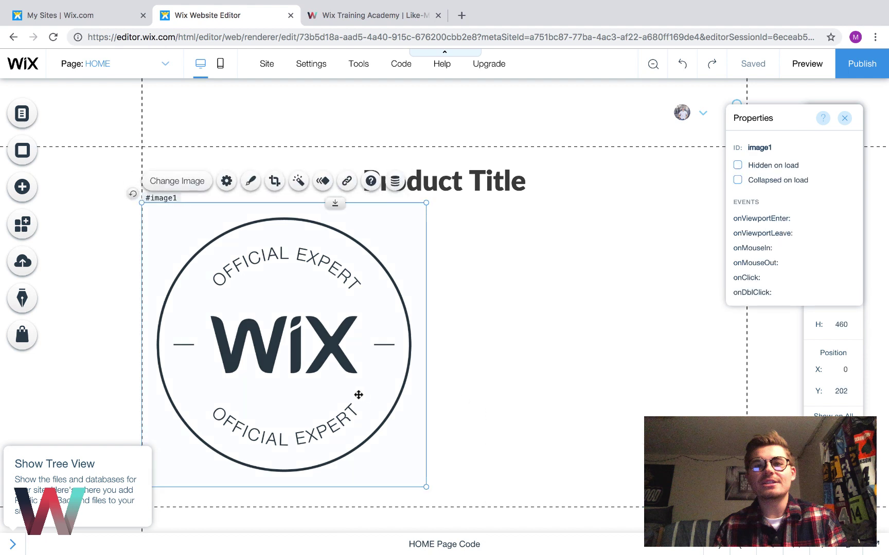
{"action": "key", "text": "ctrl+d"}
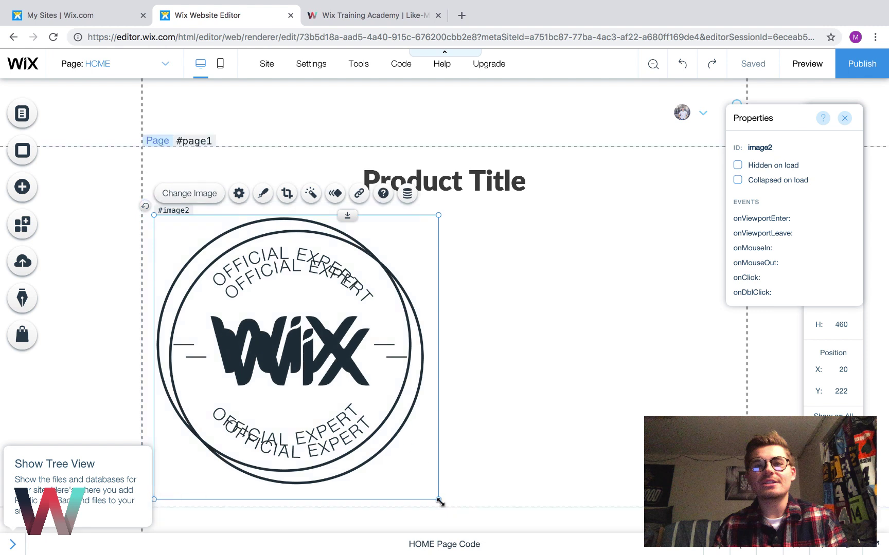
{"action": "left_click_drag", "start_coordinate": [438, 499], "coordinate": [226, 288]}
{"action": "left_click_drag", "start_coordinate": [195, 257], "coordinate": [189, 551]}
{"action": "scroll", "coordinate": [450, 498], "scroll_direction": "down", "scroll_amount": 5}
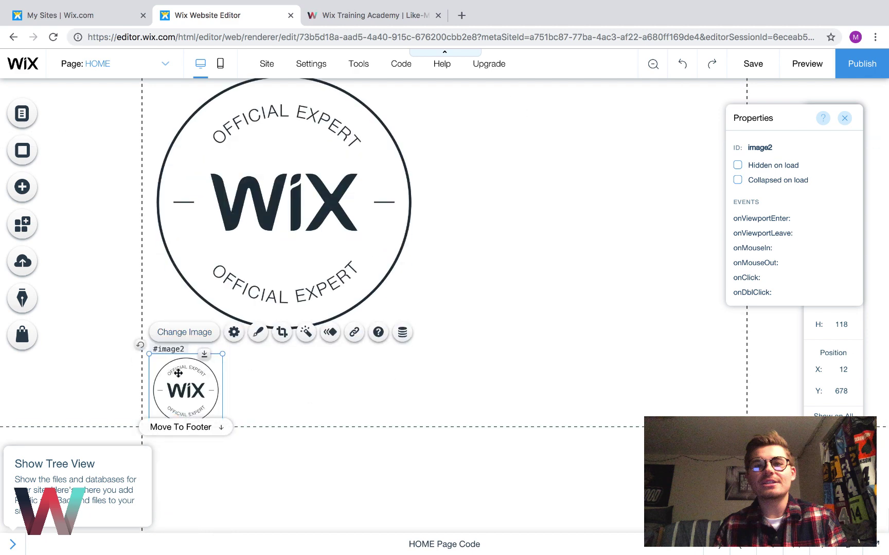
{"action": "left_click_drag", "start_coordinate": [172, 373], "coordinate": [168, 402]}
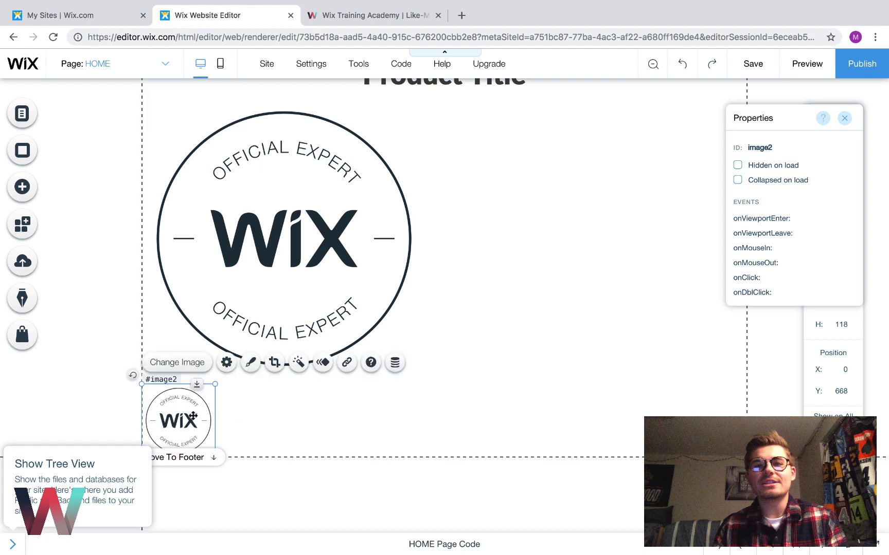
{"action": "key", "text": "Delete"}
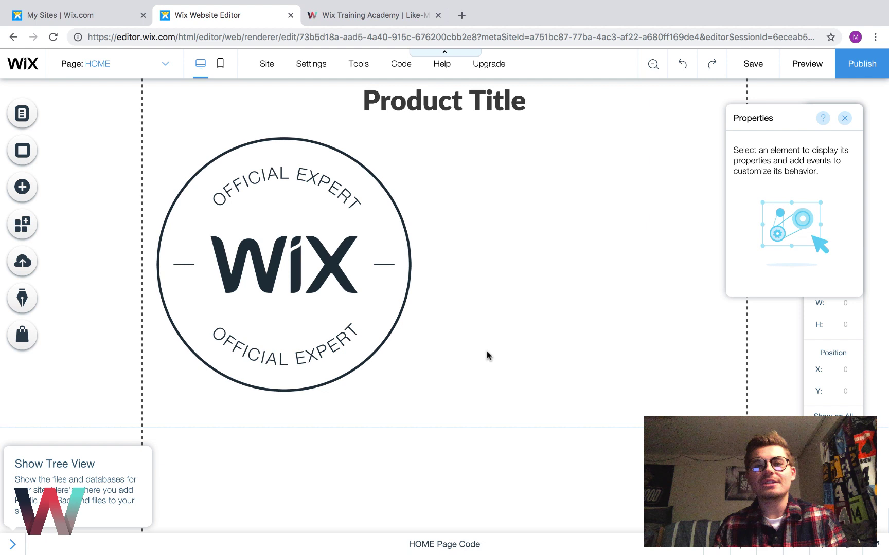
{"action": "scroll", "coordinate": [488, 355], "scroll_direction": "up", "scroll_amount": 2}
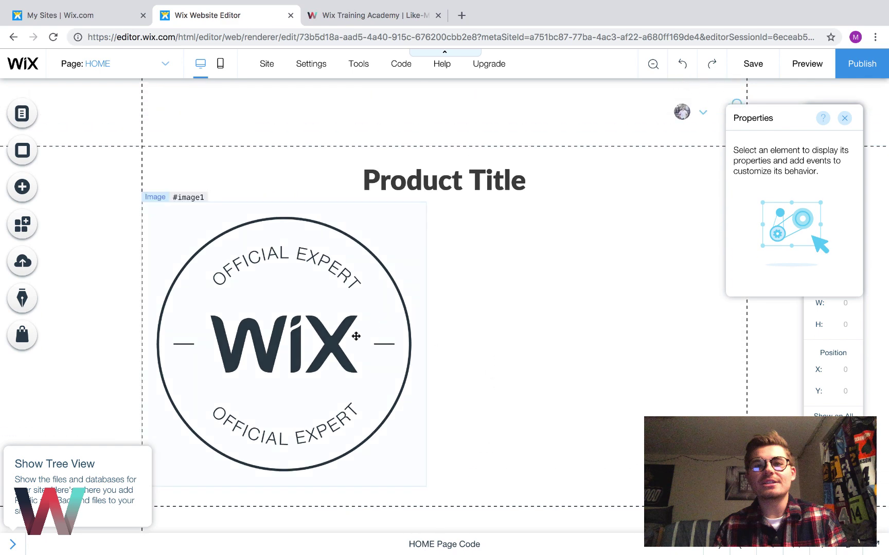
Add a paragraph right of the logo under Product Title and widen it across the page.
{"action": "left_click", "coordinate": [20, 188]}
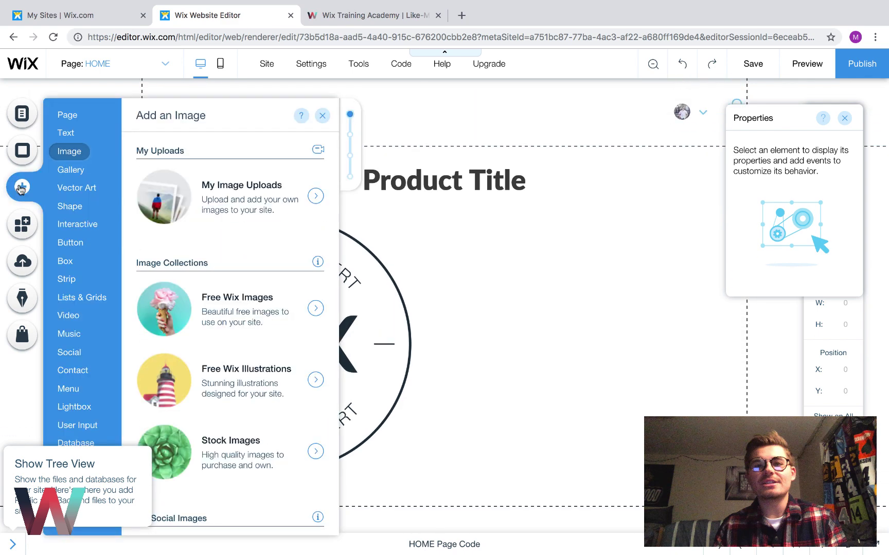
{"action": "mouse_move", "coordinate": [77, 133]}
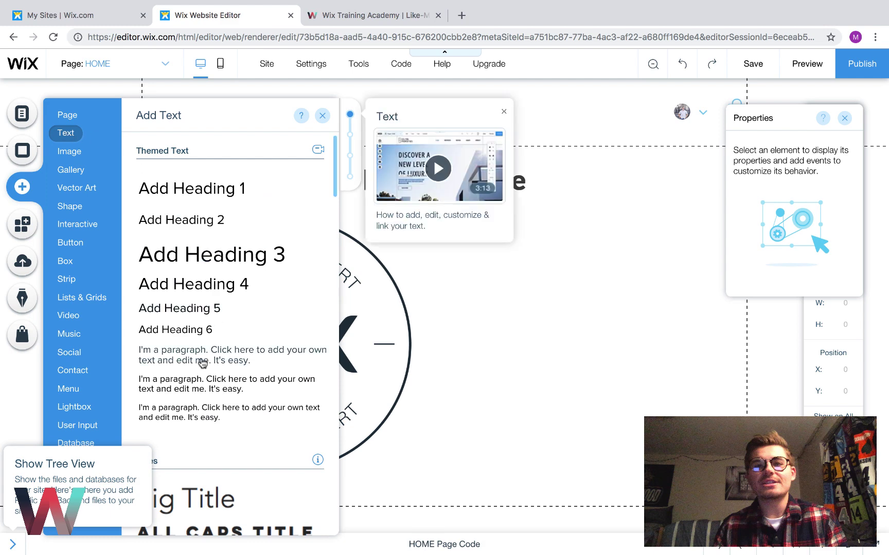
{"action": "left_click", "coordinate": [204, 364]}
{"action": "left_click_drag", "start_coordinate": [409, 315], "coordinate": [490, 220]}
{"action": "left_click_drag", "start_coordinate": [622, 213], "coordinate": [725, 213]}
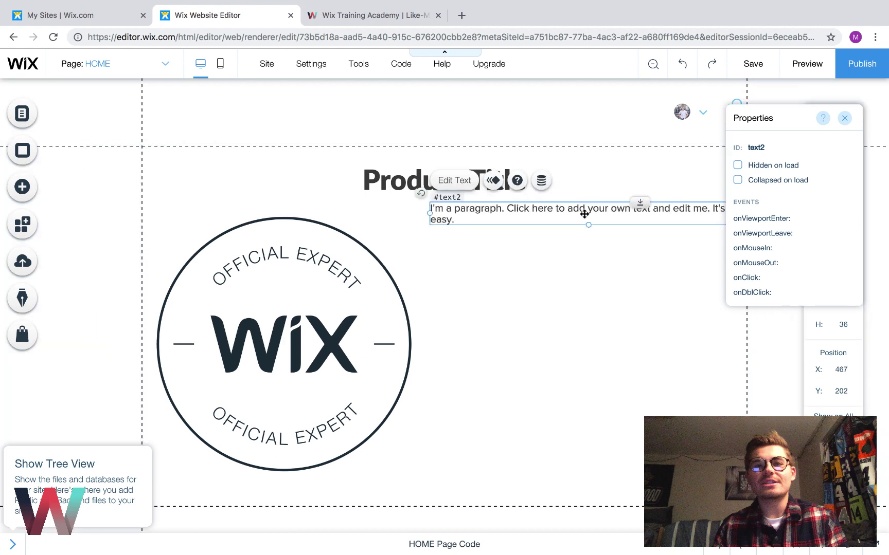
Set the paragraph to Lato Light 16 px and make its box taller.
{"action": "double_click", "coordinate": [584, 214]}
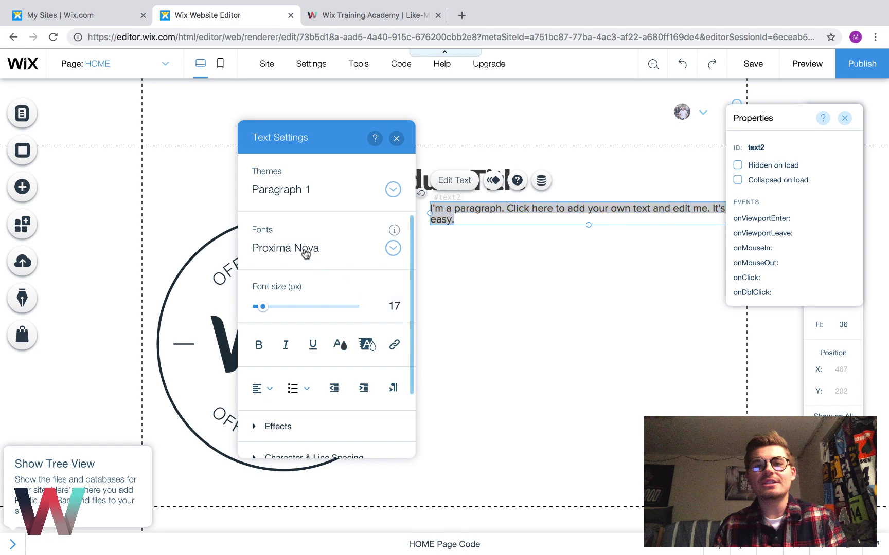
{"action": "left_click", "coordinate": [308, 251]}
{"action": "scroll", "coordinate": [313, 298], "scroll_direction": "up", "scroll_amount": 15}
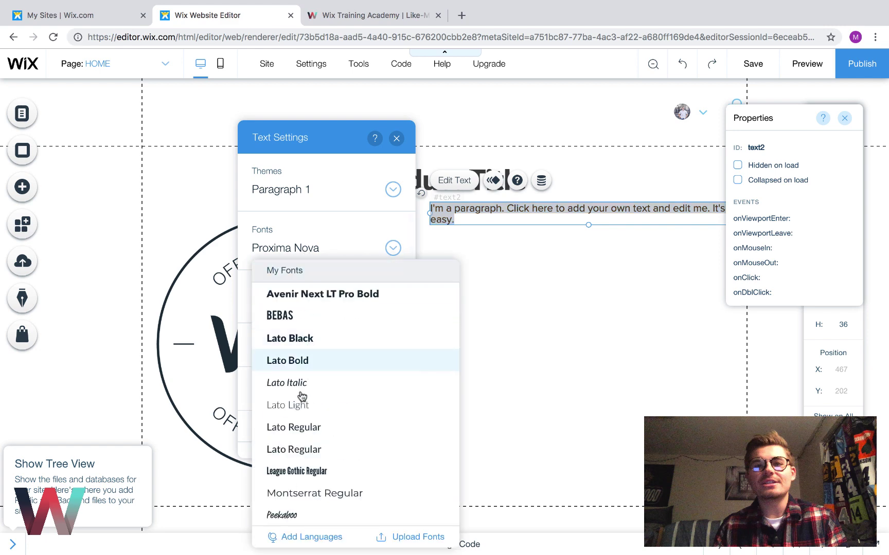
{"action": "left_click", "coordinate": [298, 406]}
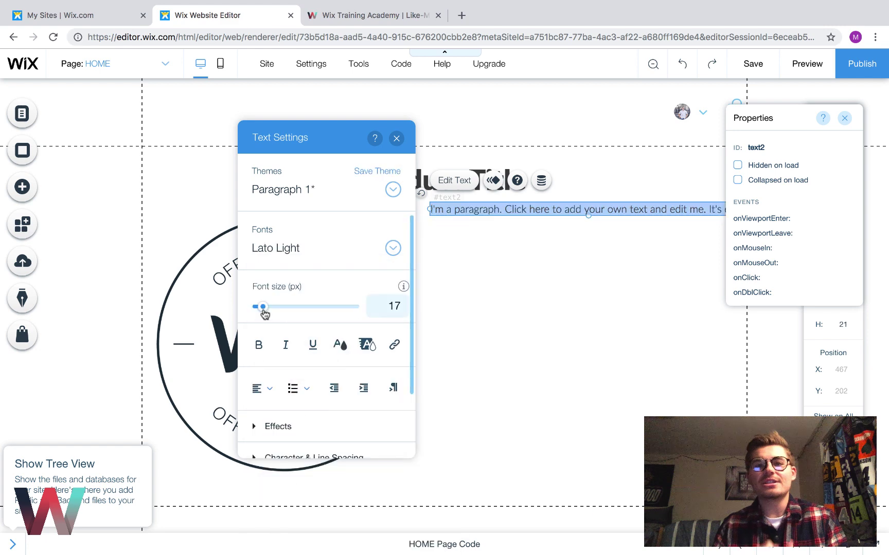
{"action": "left_click", "coordinate": [262, 308]}
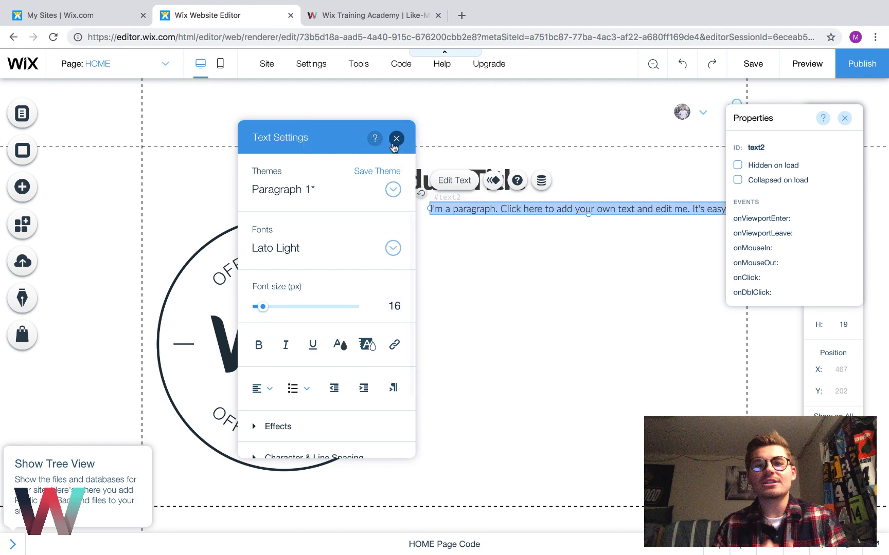
{"action": "left_click", "coordinate": [397, 138]}
{"action": "left_click_drag", "start_coordinate": [587, 214], "coordinate": [587, 392]}
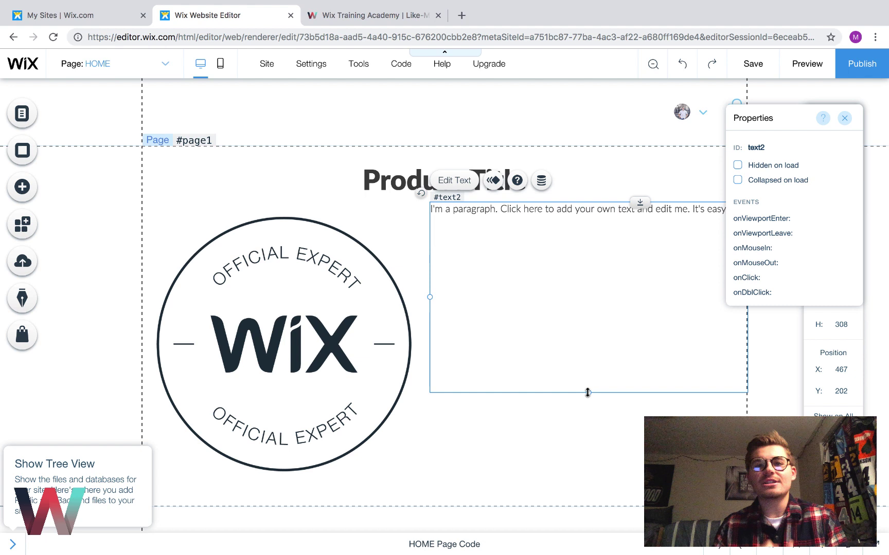
{"action": "mouse_move", "coordinate": [587, 392]}
{"action": "left_mouse_down"}
{"action": "mouse_move", "coordinate": [580, 485]}
{"action": "mouse_move", "coordinate": [578, 386]}
{"action": "left_mouse_up"}
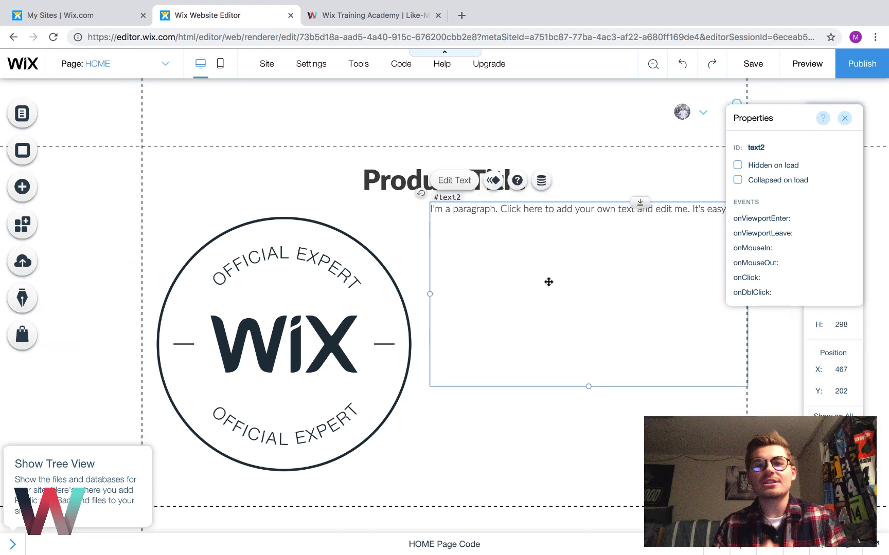
Align the logo and paragraph slightly lower and drag the page section taller.
{"action": "double_click", "coordinate": [561, 292]}
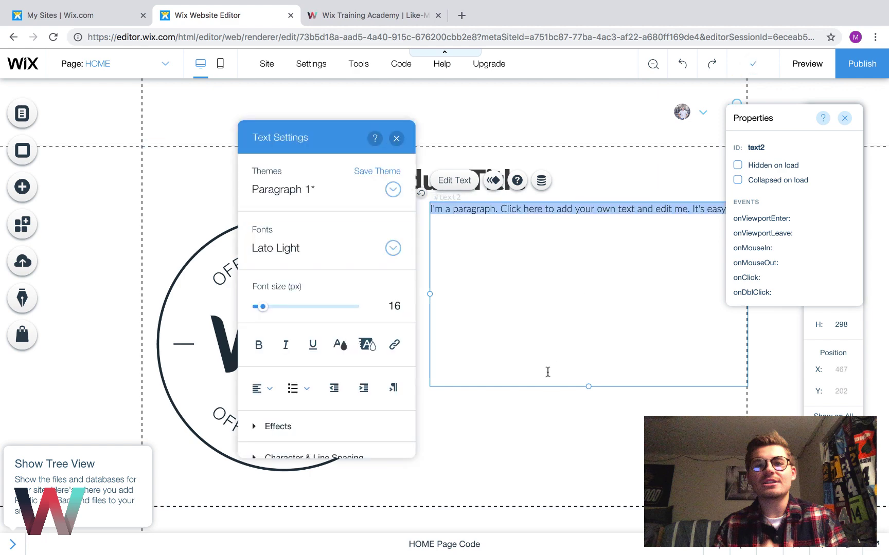
{"action": "left_click", "coordinate": [549, 448]}
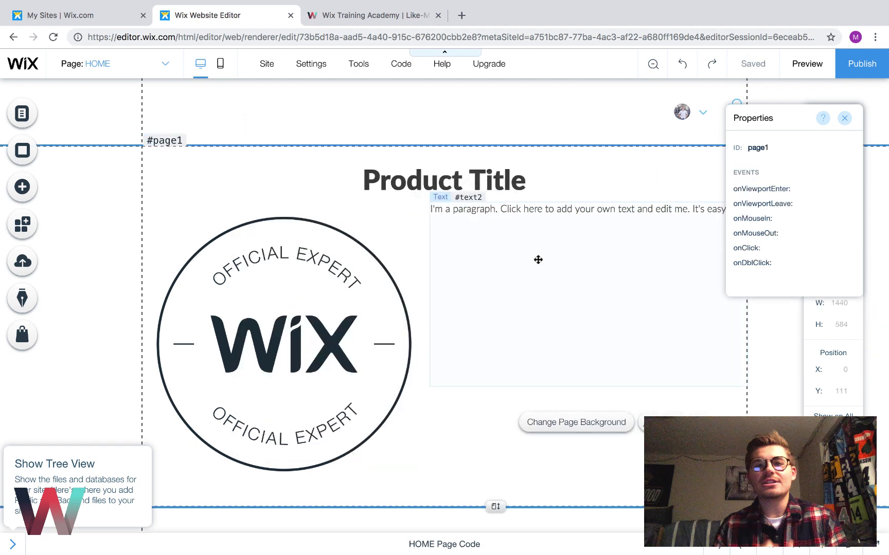
{"action": "left_click", "coordinate": [537, 258]}
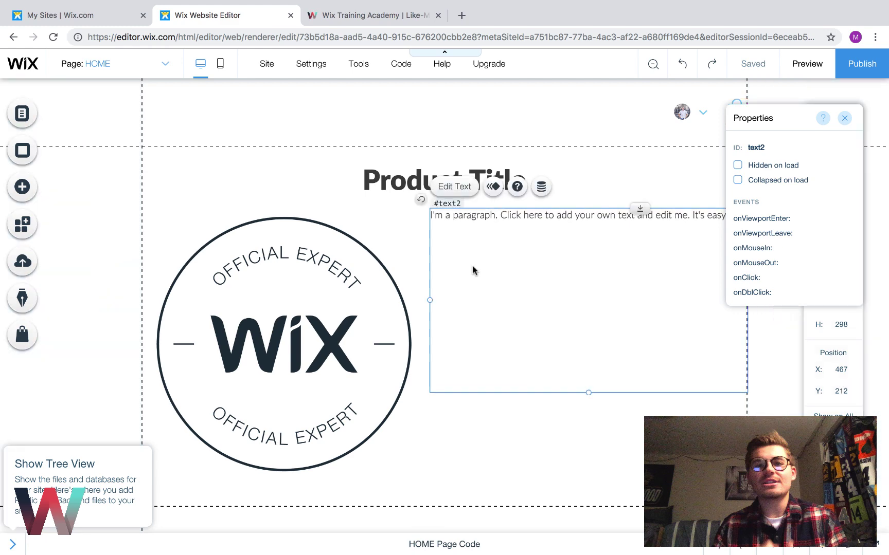
{"action": "left_click_drag", "start_coordinate": [345, 268], "coordinate": [341, 280]}
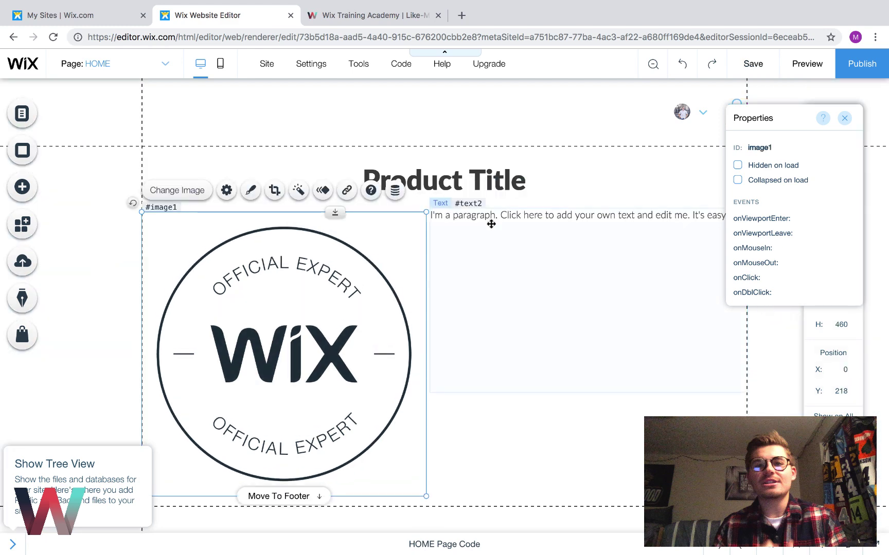
{"action": "left_click_drag", "start_coordinate": [490, 224], "coordinate": [491, 230]}
{"action": "scroll", "coordinate": [505, 411], "scroll_direction": "down", "scroll_amount": 3}
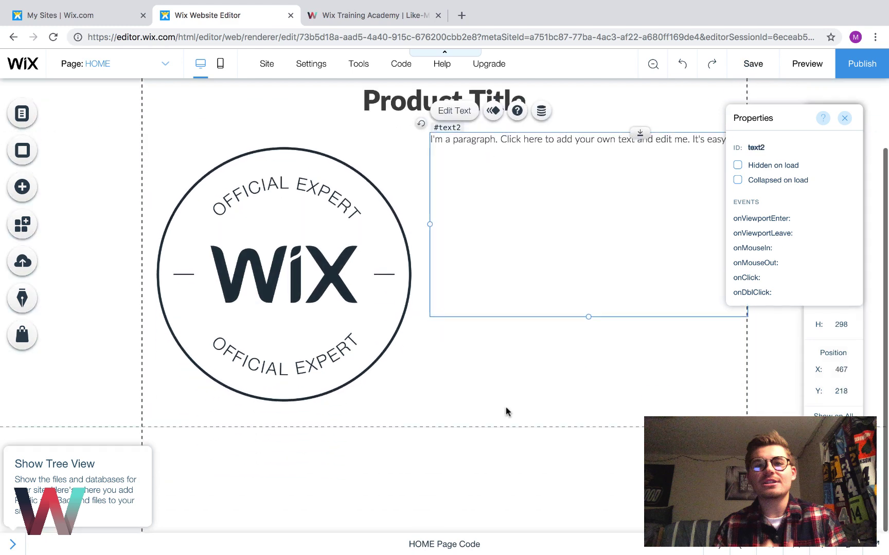
{"action": "left_click", "coordinate": [563, 404]}
{"action": "left_click_drag", "start_coordinate": [495, 428], "coordinate": [499, 491]}
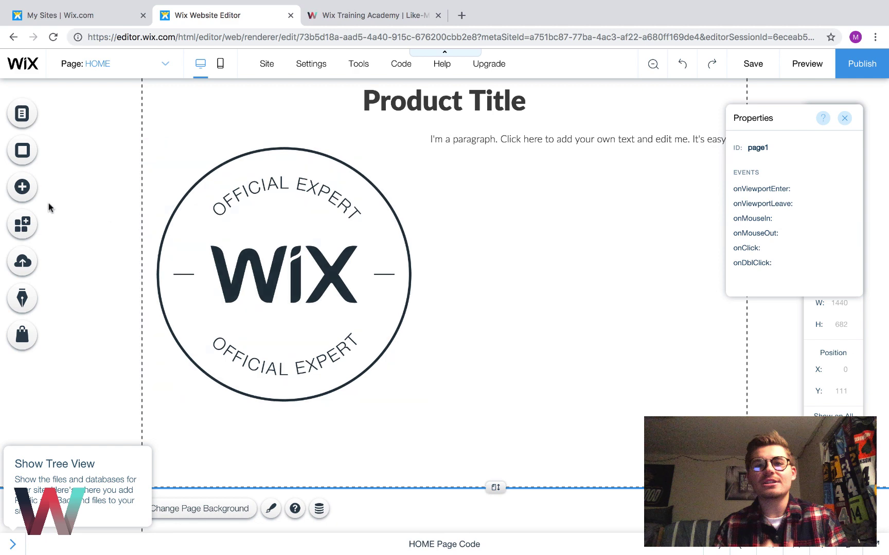
Add a Lato Black Heading 5 below the paragraph reading 'Price: $6.99'.
{"action": "left_click", "coordinate": [21, 195]}
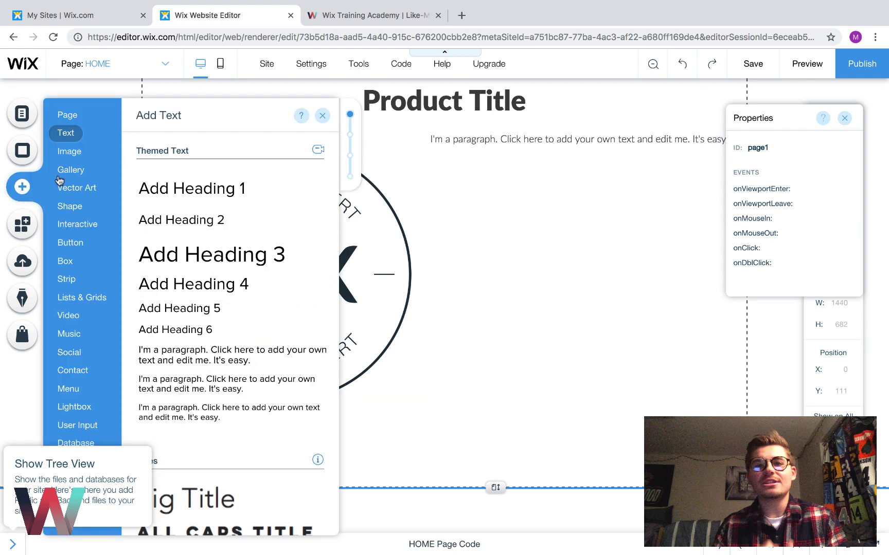
{"action": "left_click_drag", "start_coordinate": [193, 314], "coordinate": [482, 335]}
{"action": "double_click", "coordinate": [482, 335]}
{"action": "left_click", "coordinate": [791, 248]}
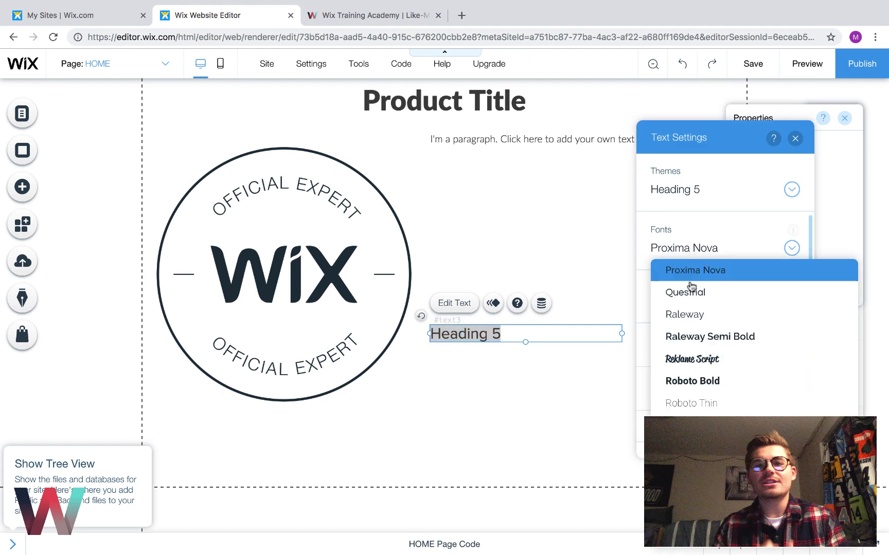
{"action": "scroll", "coordinate": [695, 321], "scroll_direction": "up", "scroll_amount": 10}
{"action": "left_click", "coordinate": [694, 337]}
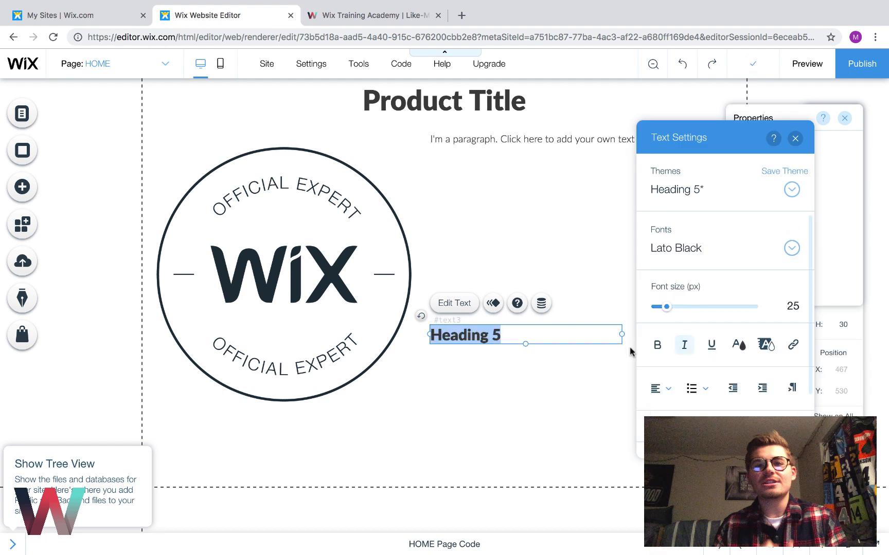
{"action": "type", "text": "Price"}
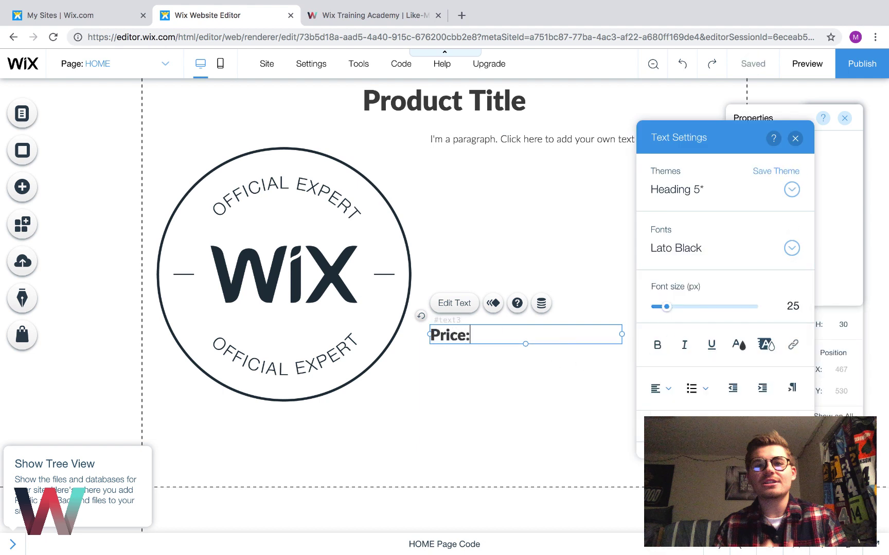
{"action": "type", "text": ": $6.99"}
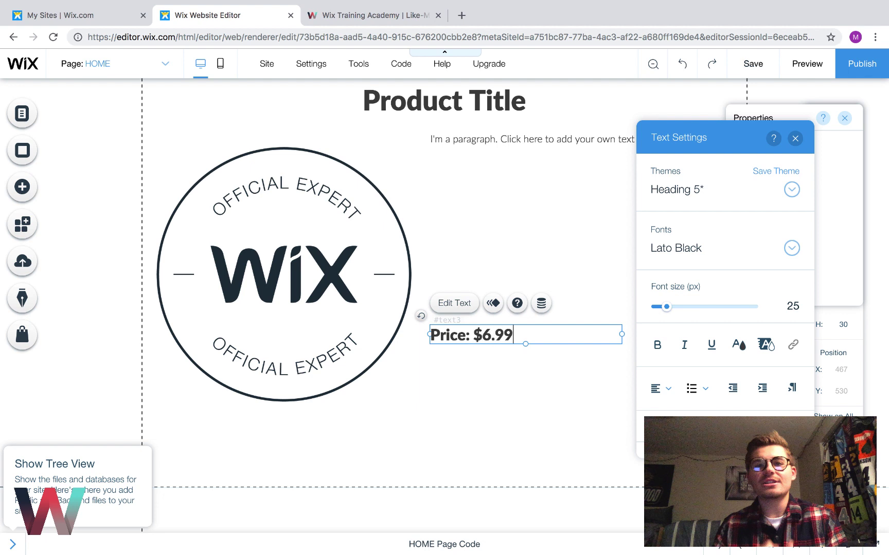
Finish the price text and save the site with Ctrl+S.
{"action": "left_click", "coordinate": [506, 363]}
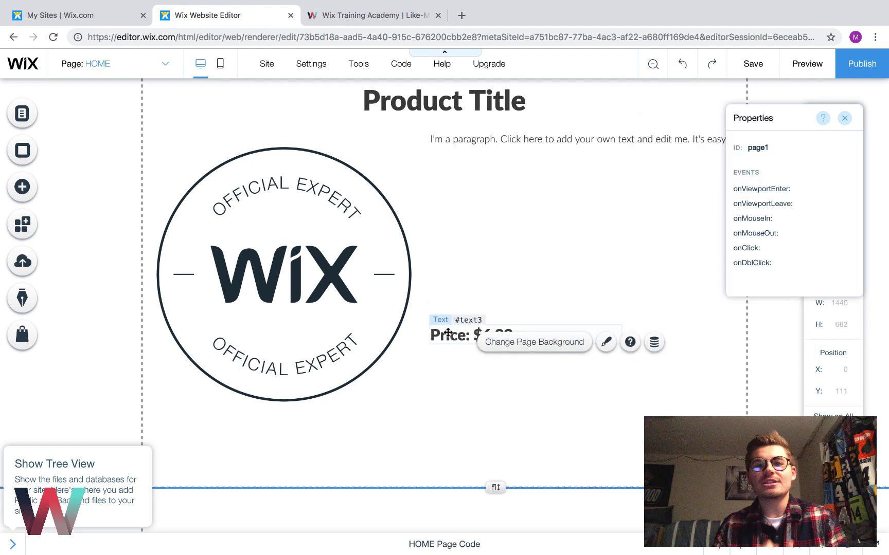
{"action": "left_click", "coordinate": [463, 337]}
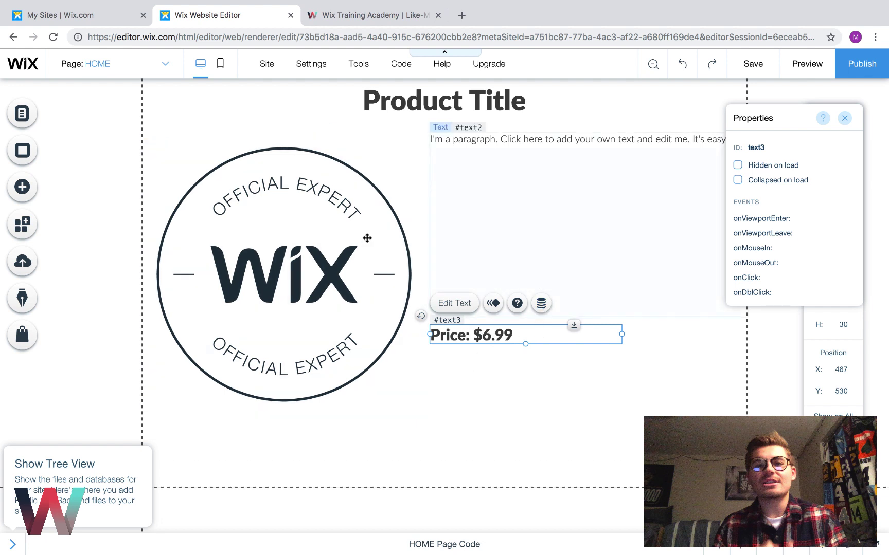
{"action": "scroll", "coordinate": [411, 247], "scroll_direction": "up", "scroll_amount": 3}
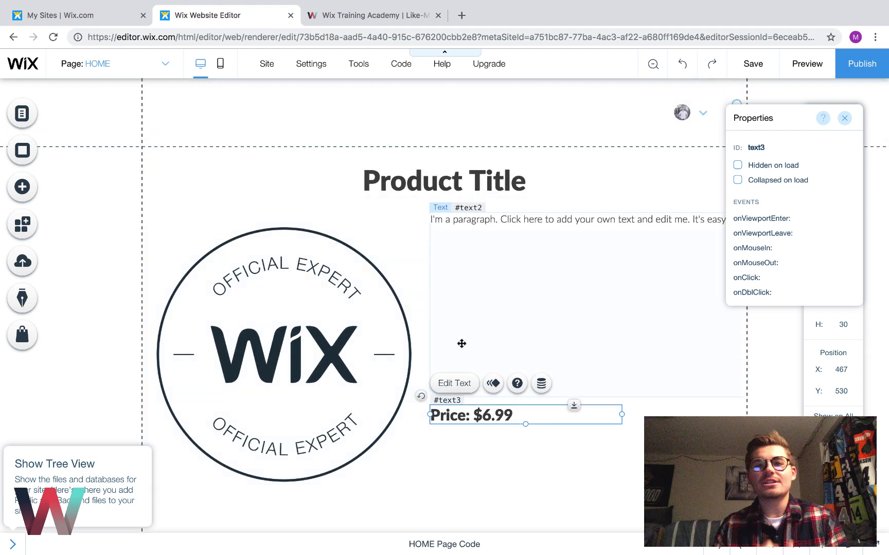
{"action": "left_click", "coordinate": [497, 466]}
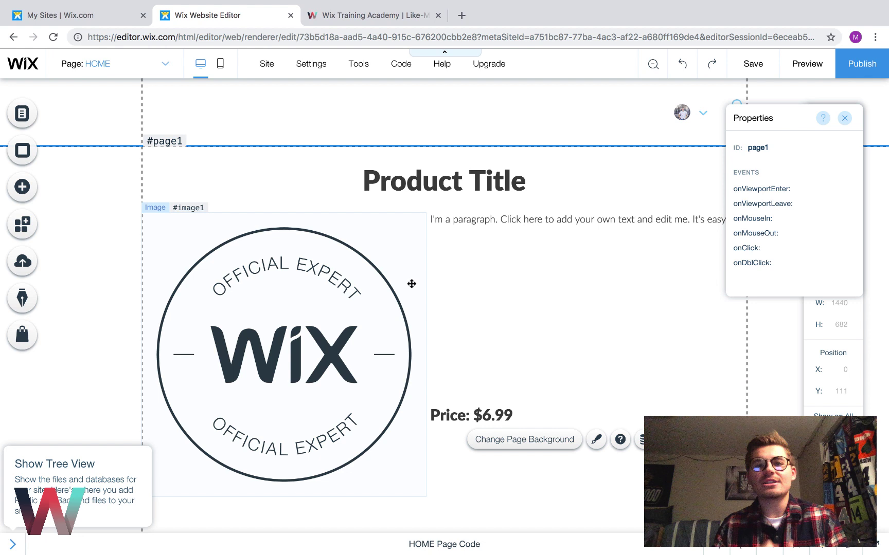
{"action": "scroll", "coordinate": [432, 333], "scroll_direction": "down", "scroll_amount": 2}
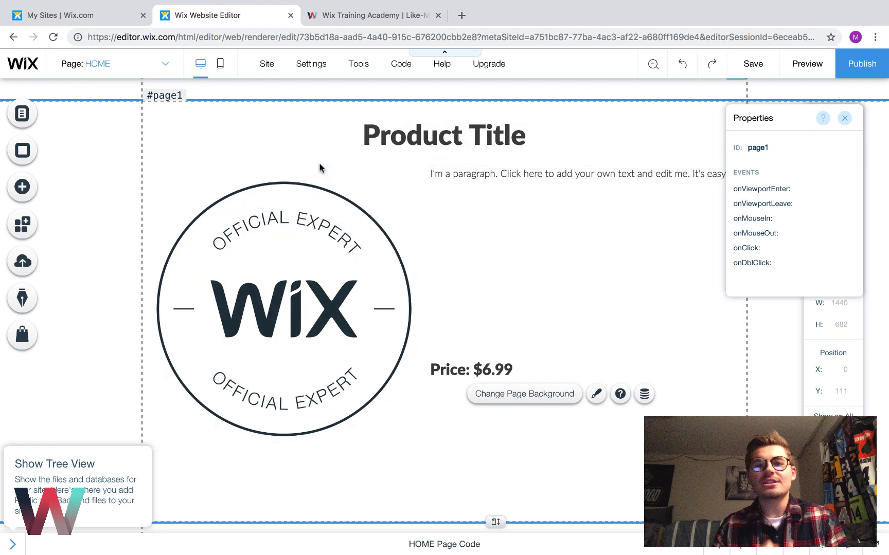
{"action": "key", "text": "ctrl+s"}
{"action": "left_click", "coordinate": [454, 370]}
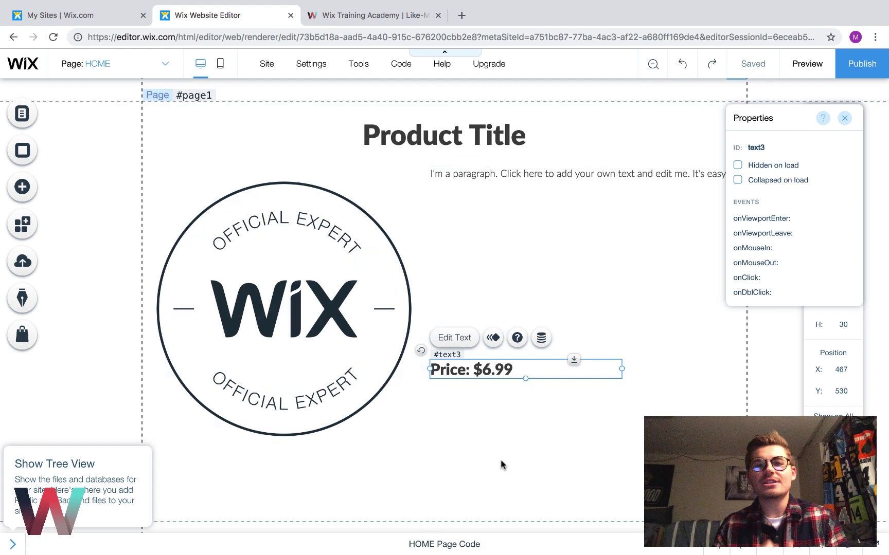
Create a dataset on the Products collection and bind the Product Title text to Name (Text).
{"action": "left_click", "coordinate": [447, 135]}
{"action": "scroll", "coordinate": [514, 190], "scroll_direction": "up", "scroll_amount": 2}
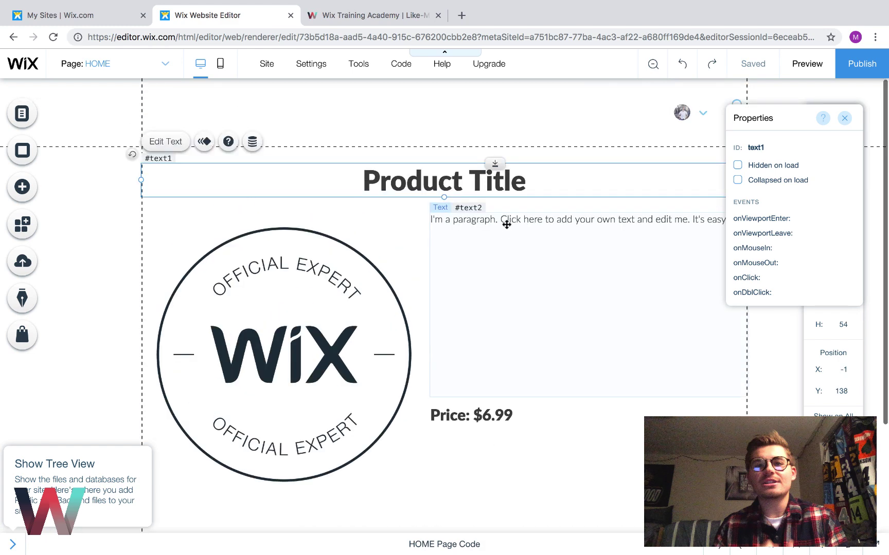
{"action": "left_click", "coordinate": [352, 223]}
{"action": "left_click", "coordinate": [423, 179]}
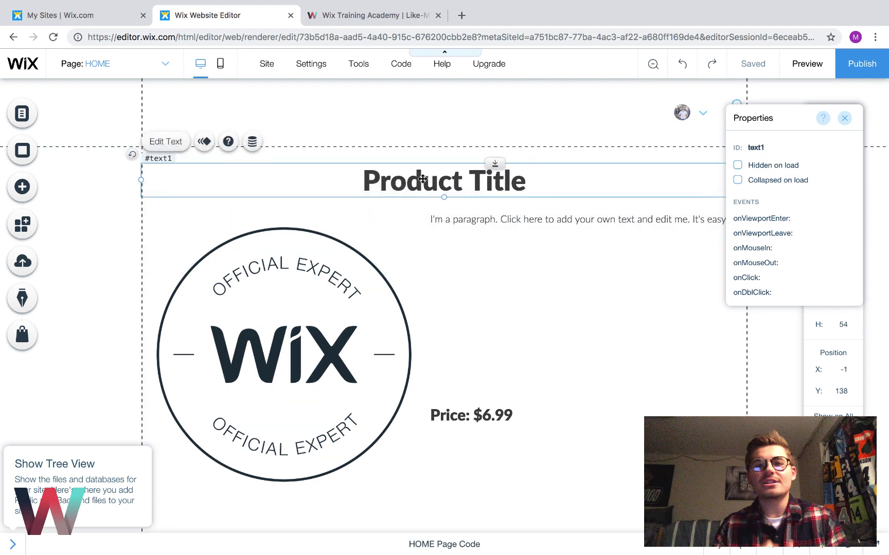
{"action": "left_click", "coordinate": [253, 142]}
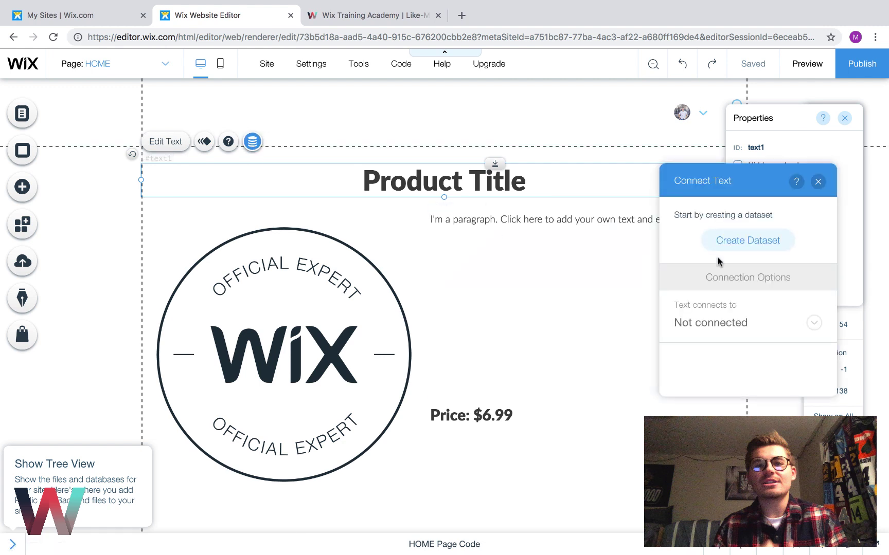
{"action": "left_click", "coordinate": [778, 247]}
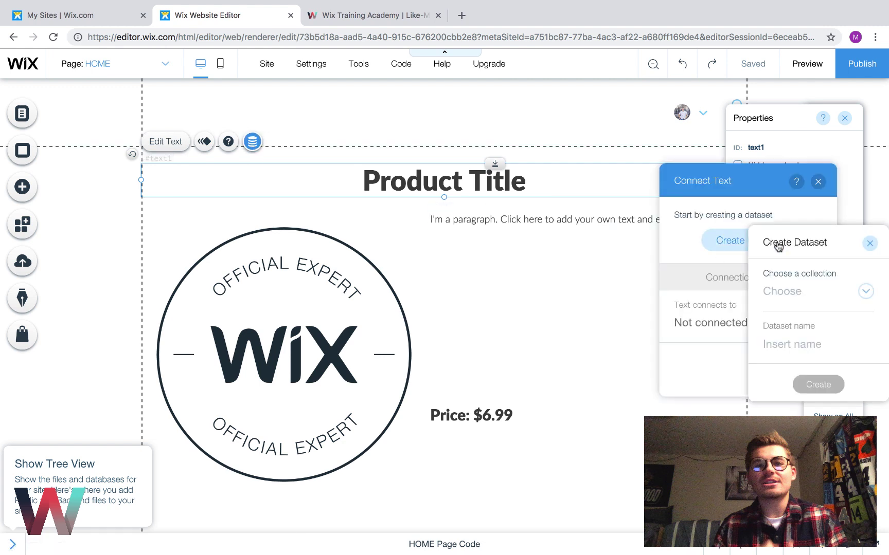
{"action": "left_click", "coordinate": [778, 291]}
{"action": "left_click", "coordinate": [801, 359]}
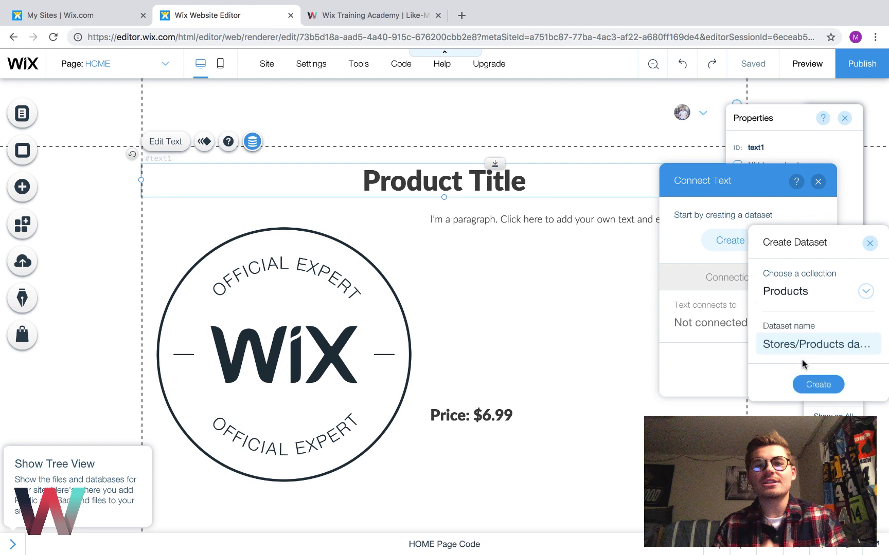
{"action": "left_click", "coordinate": [817, 384]}
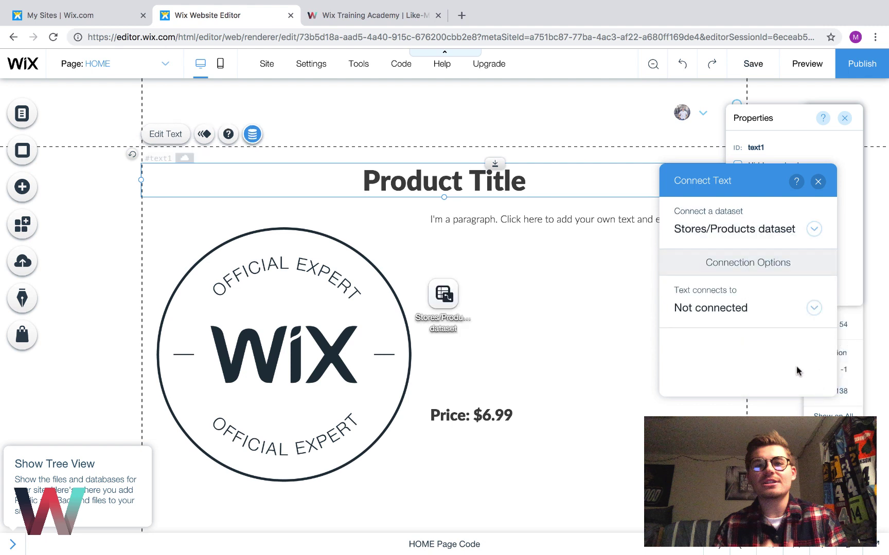
{"action": "left_click", "coordinate": [736, 312]}
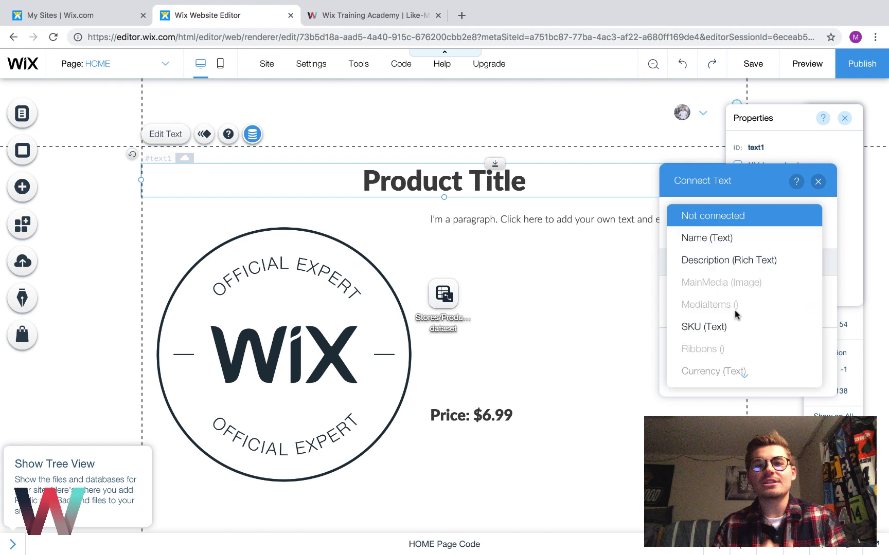
{"action": "left_click", "coordinate": [709, 241]}
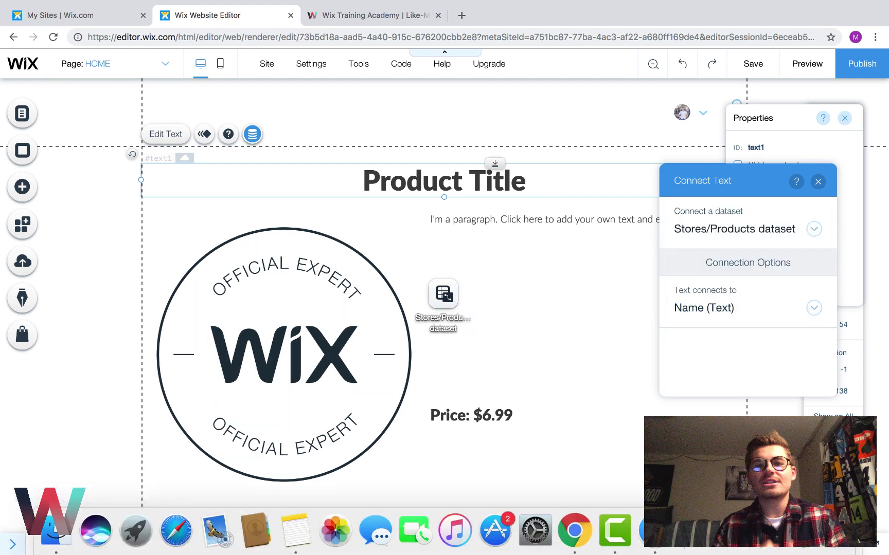
{"action": "left_click", "coordinate": [13, 546]}
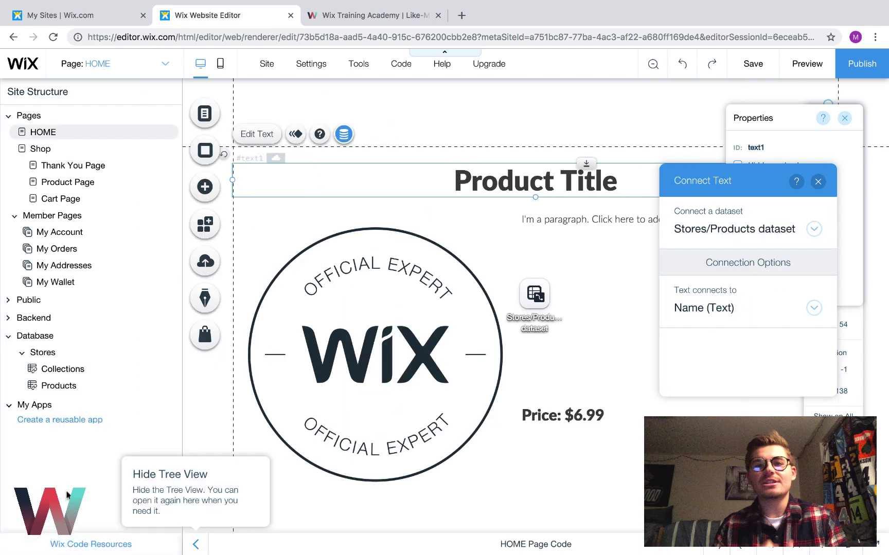
{"action": "left_click", "coordinate": [75, 391]}
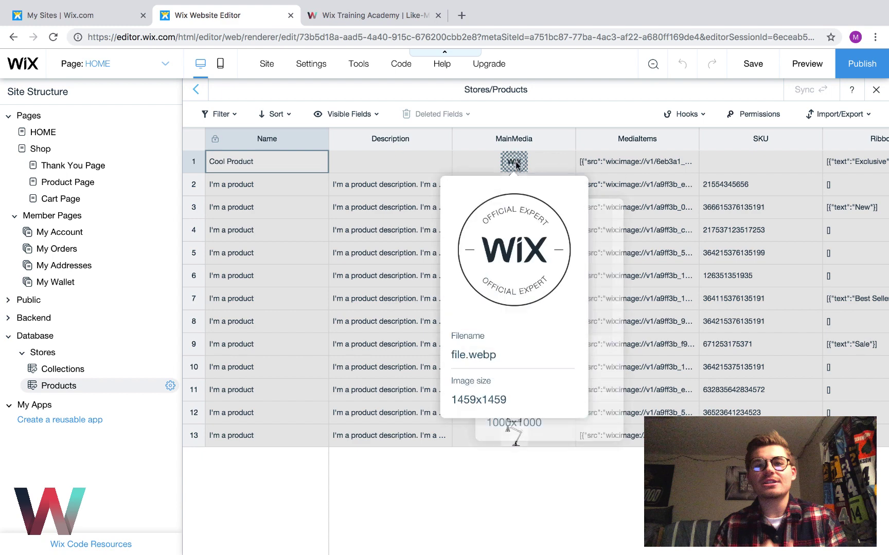
{"action": "scroll", "coordinate": [637, 193], "scroll_direction": "right", "scroll_amount": 2}
{"action": "scroll", "coordinate": [637, 193], "scroll_direction": "right", "scroll_amount": 8}
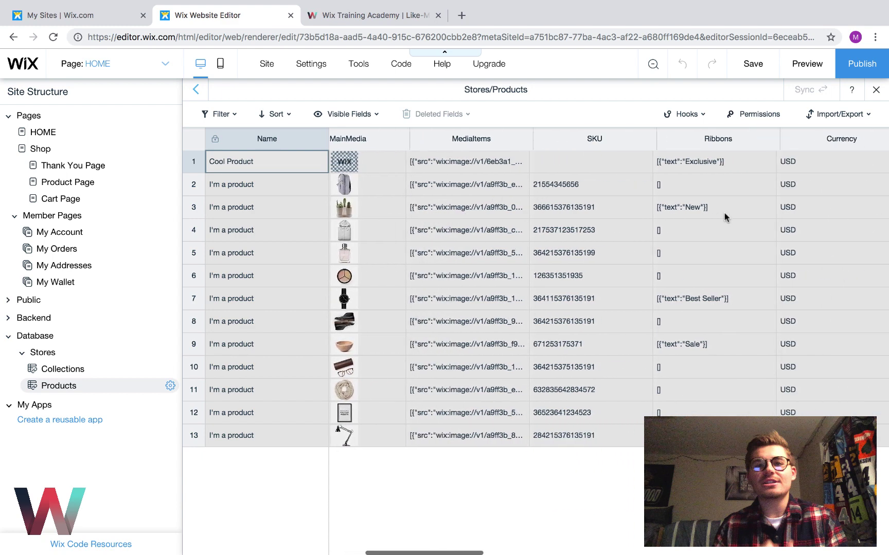
{"action": "scroll", "coordinate": [754, 247], "scroll_direction": "right", "scroll_amount": 10}
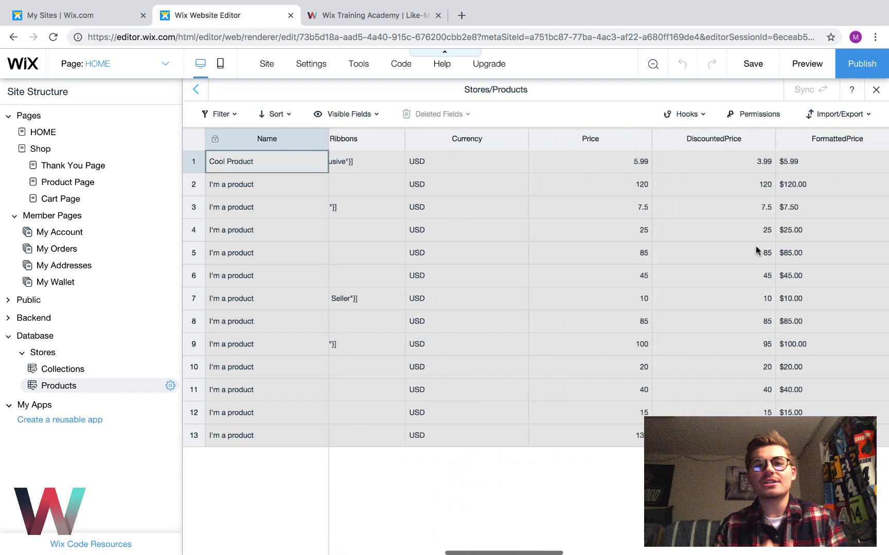
{"action": "scroll", "coordinate": [764, 221], "scroll_direction": "right", "scroll_amount": 2}
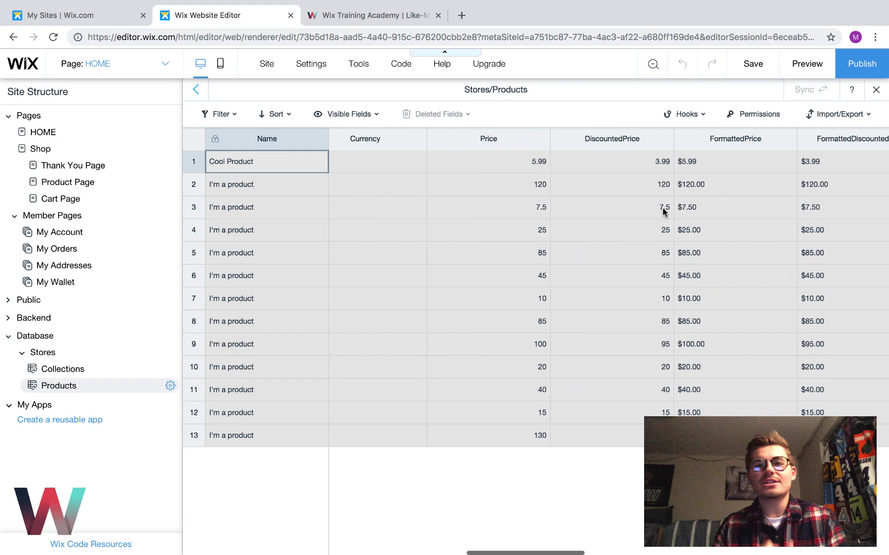
{"action": "scroll", "coordinate": [764, 220], "scroll_direction": "right", "scroll_amount": 20}
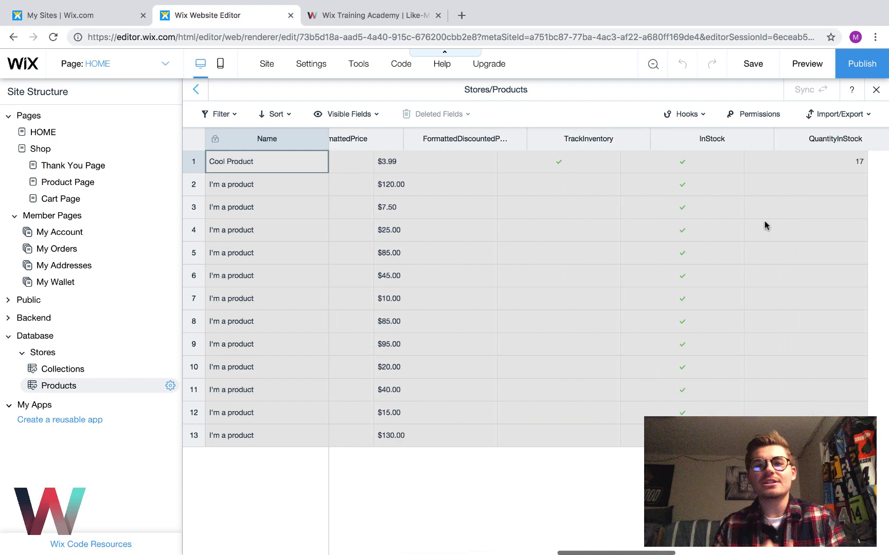
{"action": "scroll", "coordinate": [565, 246], "scroll_direction": "right", "scroll_amount": 5}
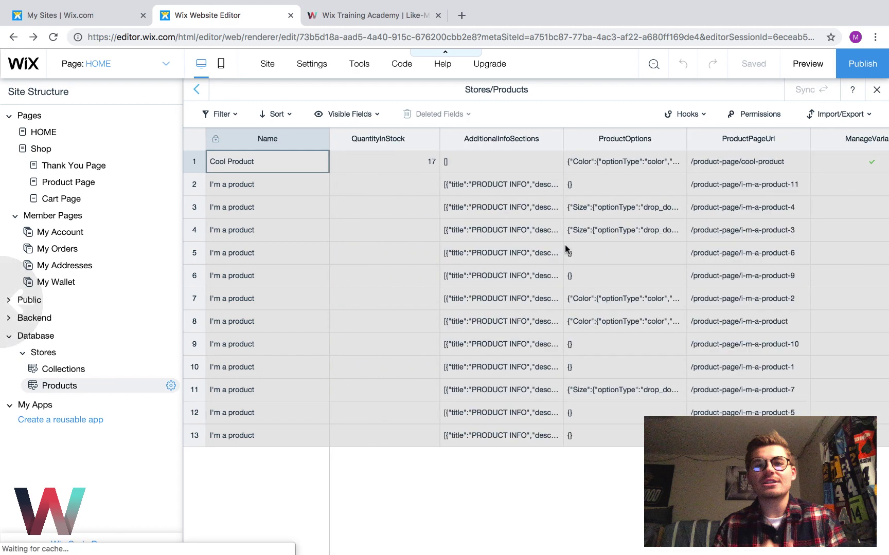
{"action": "scroll", "coordinate": [418, 261], "scroll_direction": "left", "scroll_amount": 20}
{"action": "scroll", "coordinate": [412, 260], "scroll_direction": "left", "scroll_amount": 10}
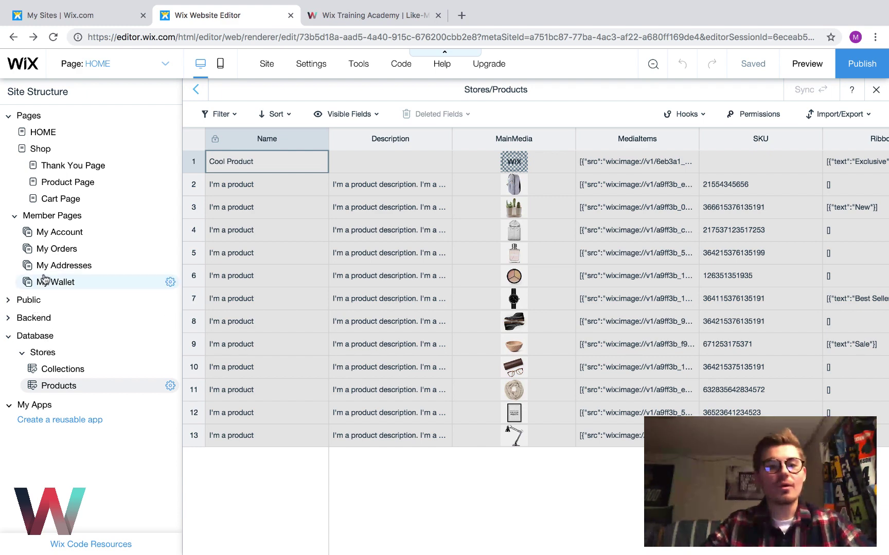
{"action": "left_click", "coordinate": [196, 89]}
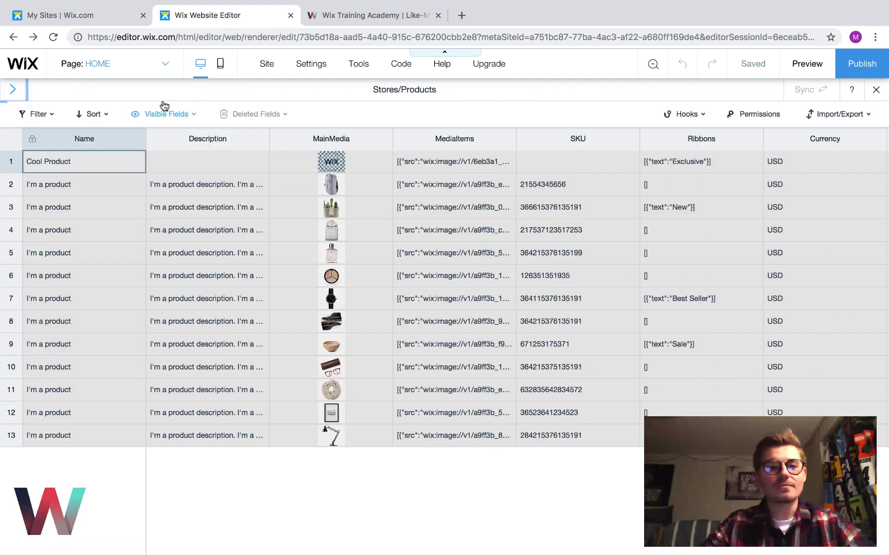
{"action": "left_click", "coordinate": [13, 89]}
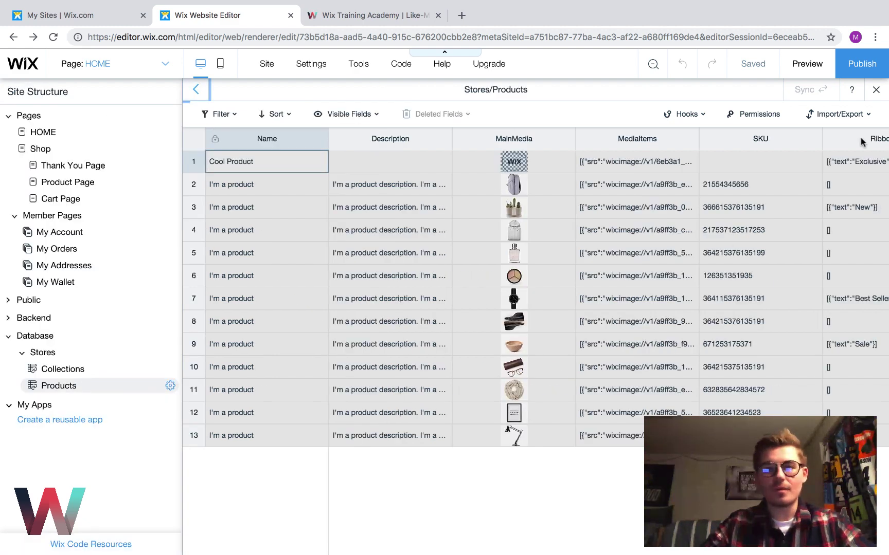
{"action": "left_click", "coordinate": [875, 89]}
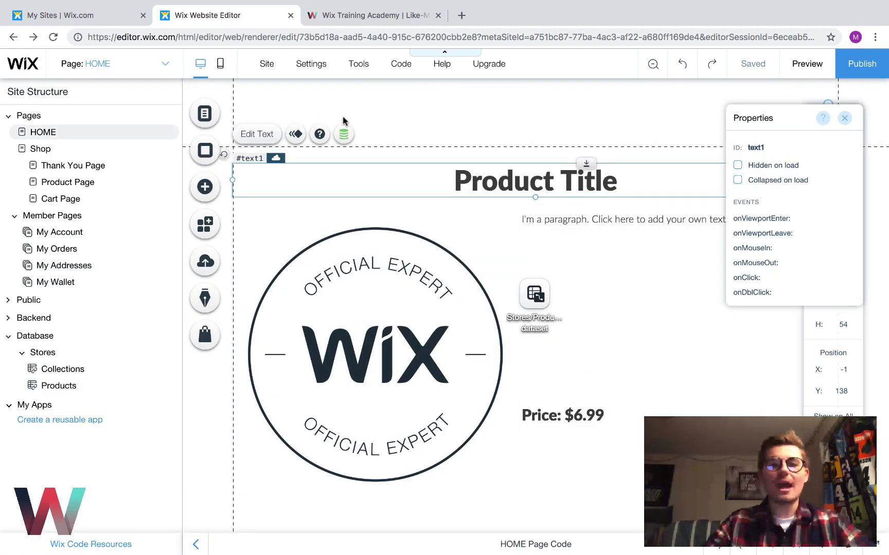
Bind the badge image's source to the Stores/Products dataset's MainMedia (Image) field.
{"action": "left_click", "coordinate": [195, 544]}
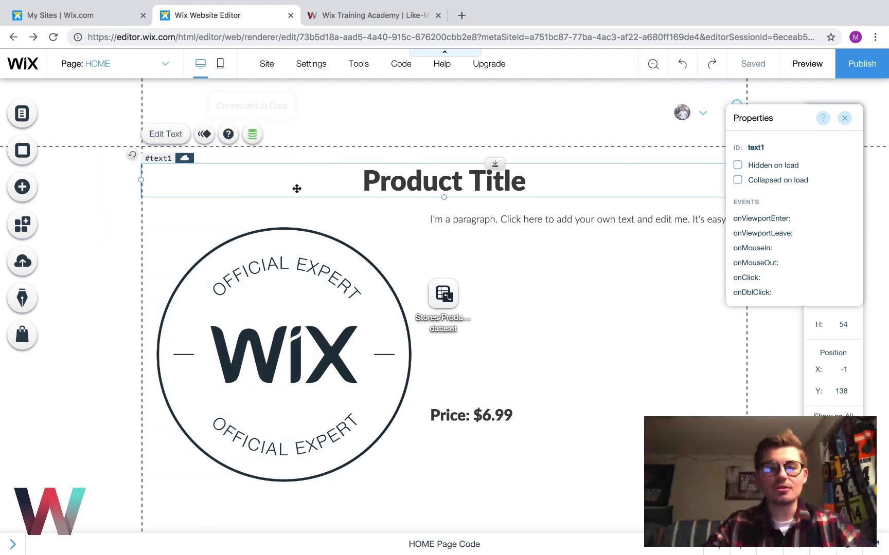
{"action": "left_click", "coordinate": [443, 294]}
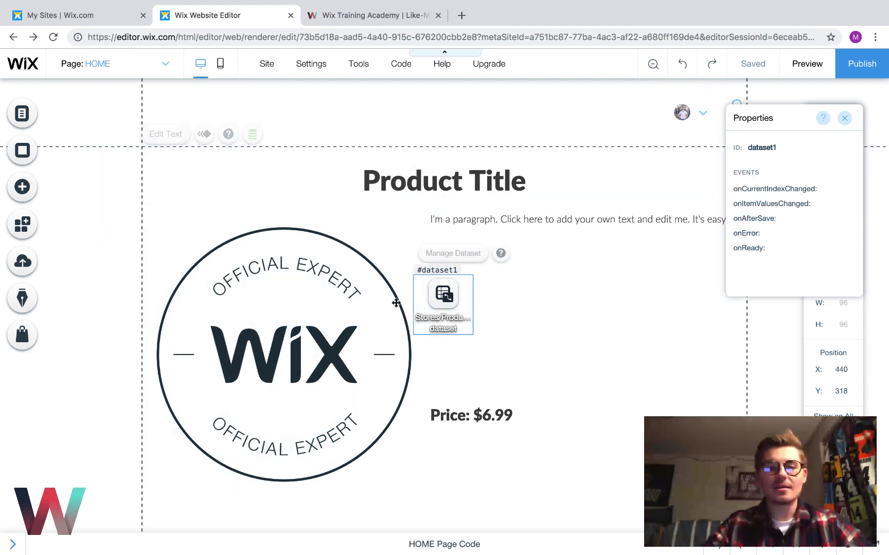
{"action": "left_click", "coordinate": [281, 296]}
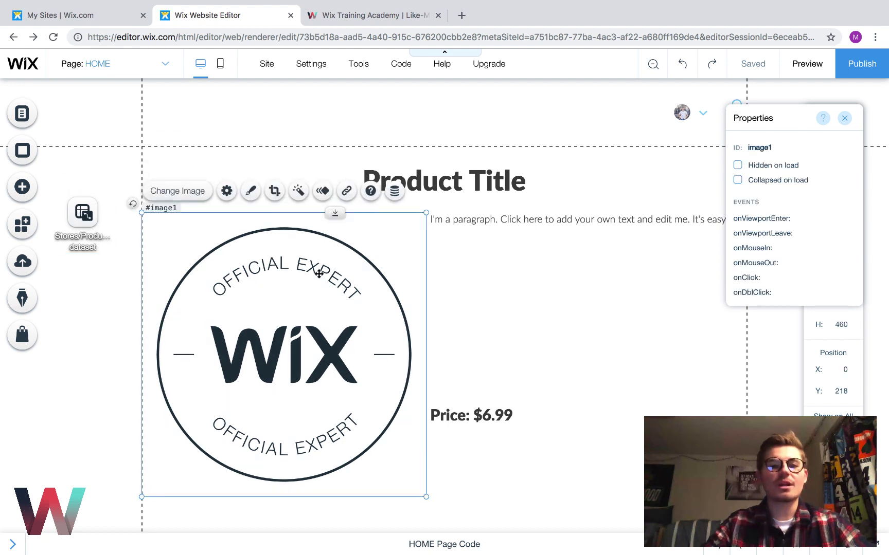
{"action": "left_click", "coordinate": [393, 193]}
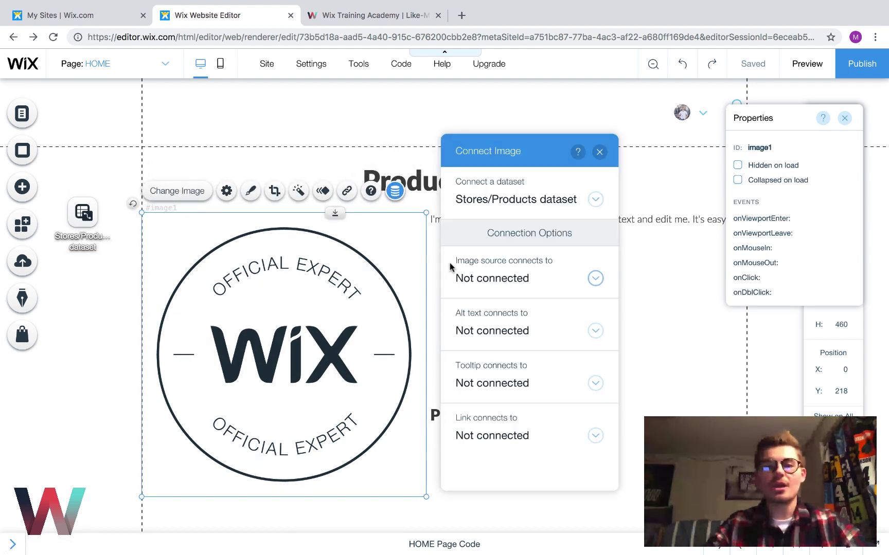
{"action": "left_click", "coordinate": [506, 281]}
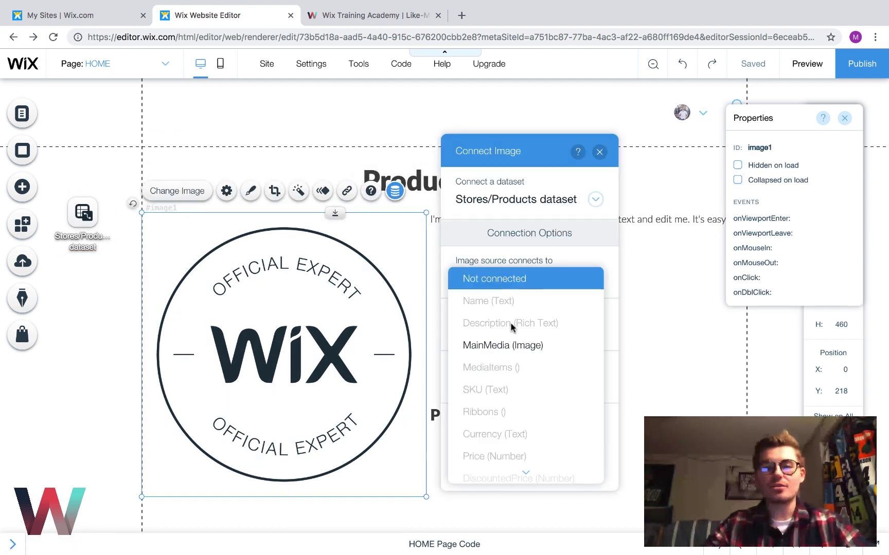
{"action": "left_click", "coordinate": [512, 348]}
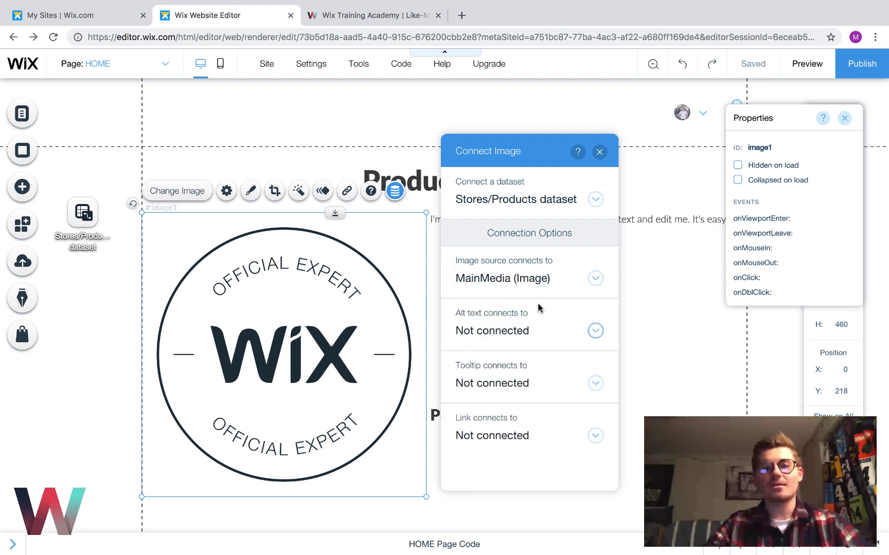
{"action": "left_click", "coordinate": [600, 152]}
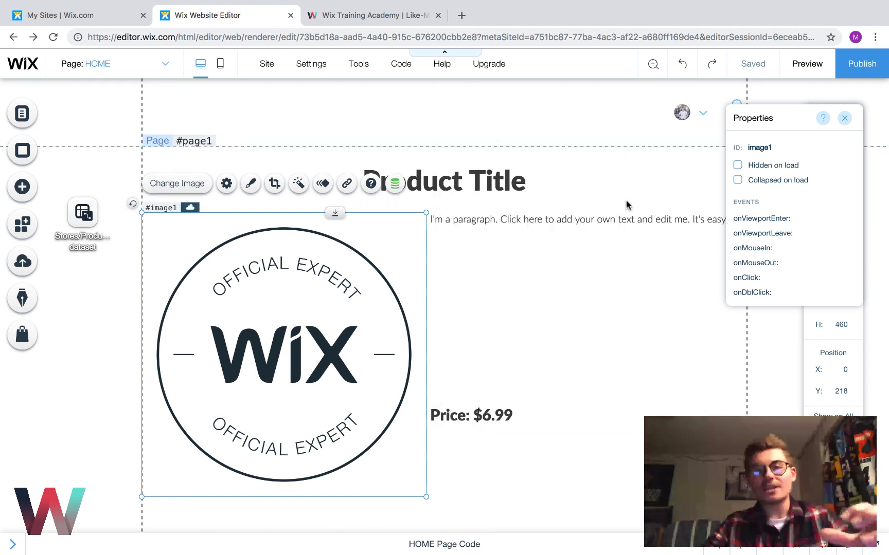
Connect the paragraph's text to Description (Rich Text) and close the connection panel.
{"action": "left_click", "coordinate": [574, 259]}
{"action": "left_click", "coordinate": [541, 191]}
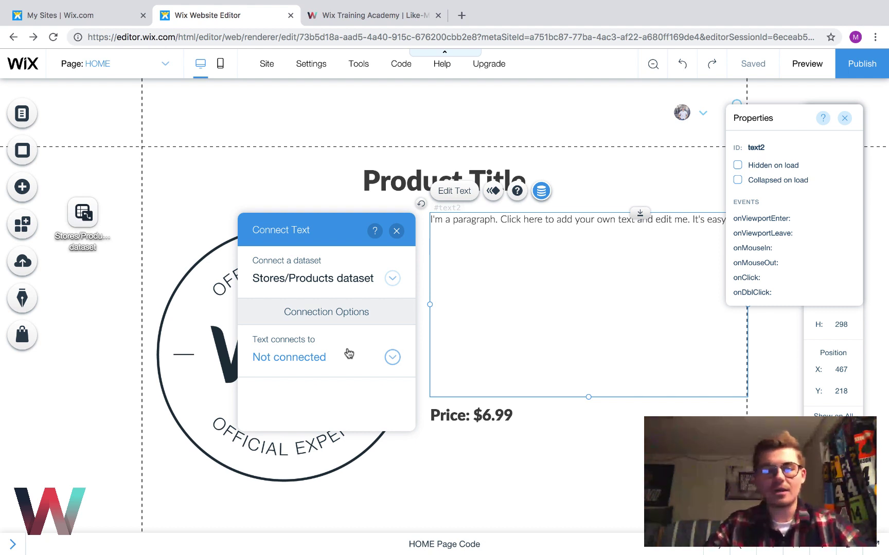
{"action": "left_click", "coordinate": [349, 353]}
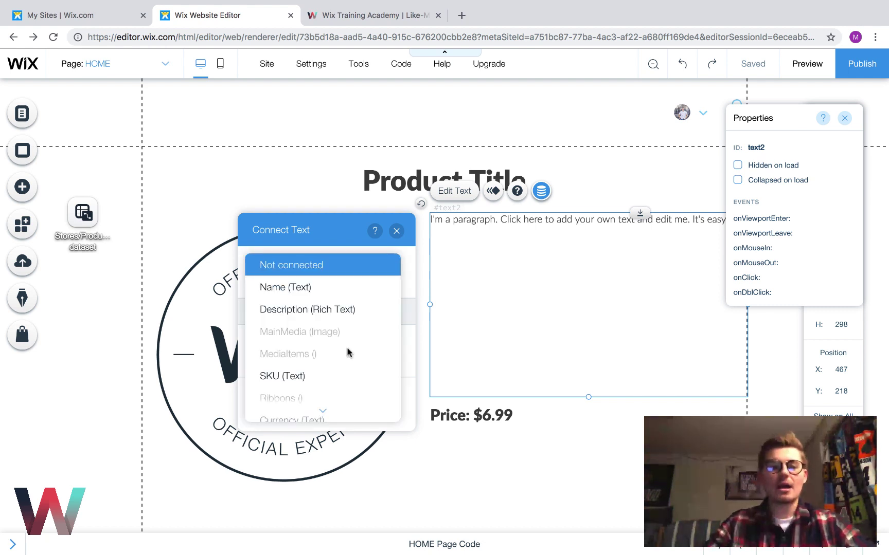
{"action": "left_click", "coordinate": [317, 310]}
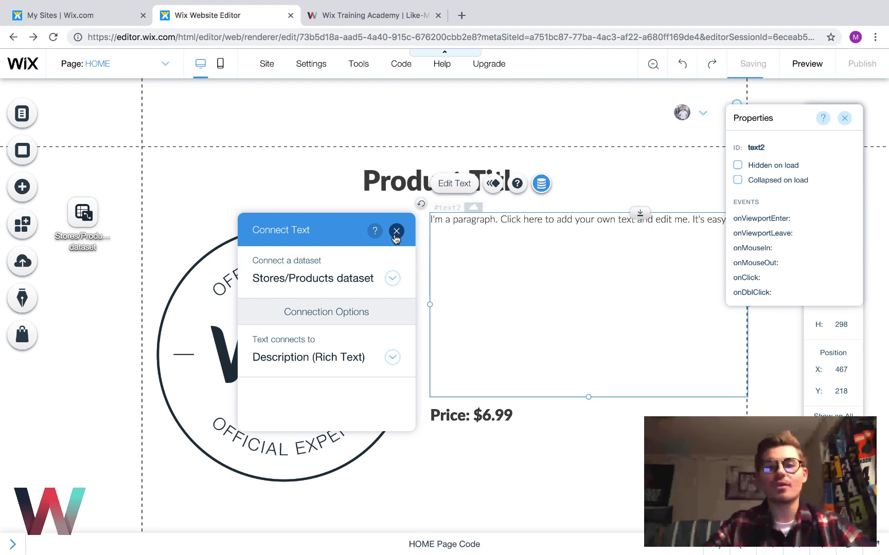
{"action": "left_click", "coordinate": [395, 232]}
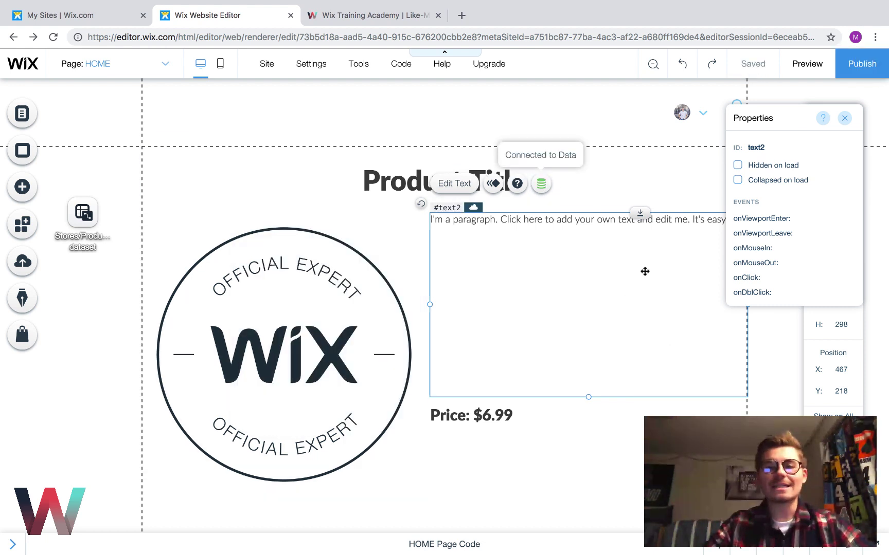
Bind the 'Price: $6.99' text to the Stores/Products dataset's Price (Number) field.
{"action": "left_click", "coordinate": [491, 417]}
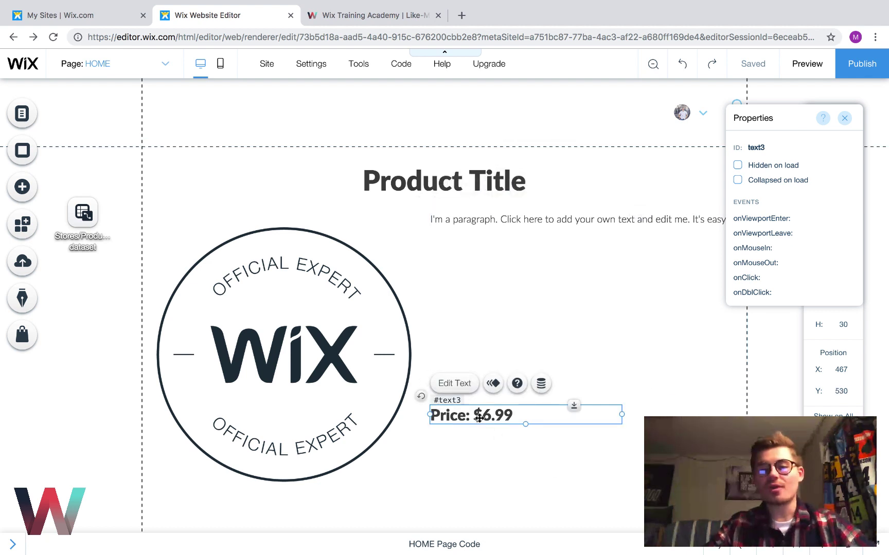
{"action": "left_click", "coordinate": [543, 385]}
{"action": "left_click", "coordinate": [691, 352]}
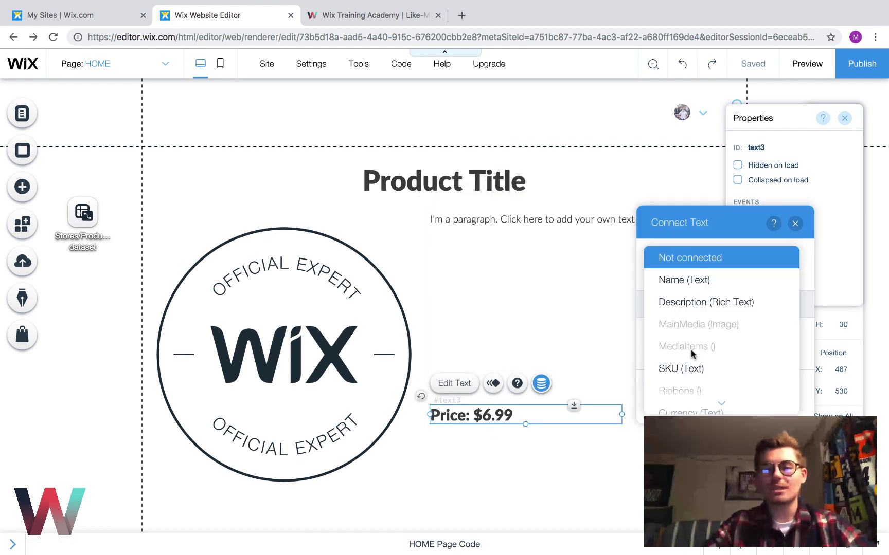
{"action": "scroll", "coordinate": [692, 348], "scroll_direction": "down", "scroll_amount": 3}
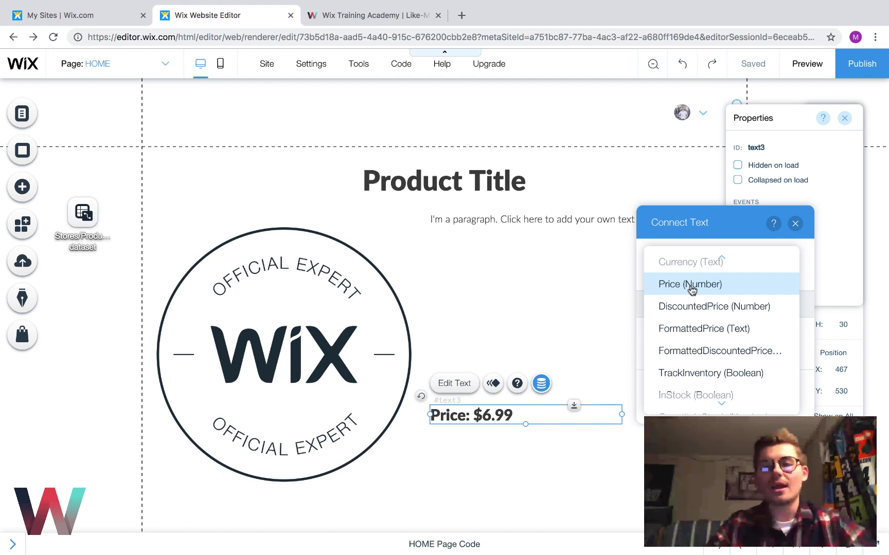
{"action": "left_click", "coordinate": [691, 286]}
{"action": "left_click", "coordinate": [795, 223]}
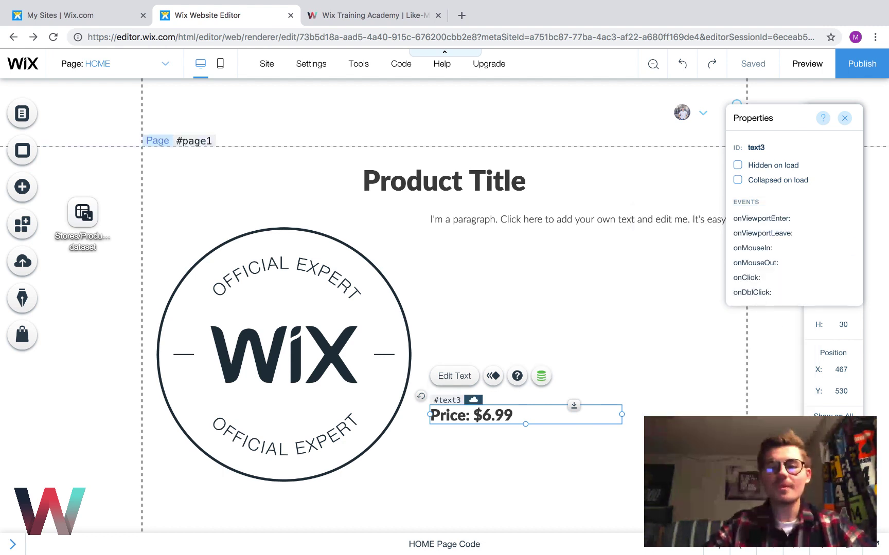
{"action": "left_click", "coordinate": [474, 451]}
{"action": "scroll", "coordinate": [474, 452], "scroll_direction": "down", "scroll_amount": 1}
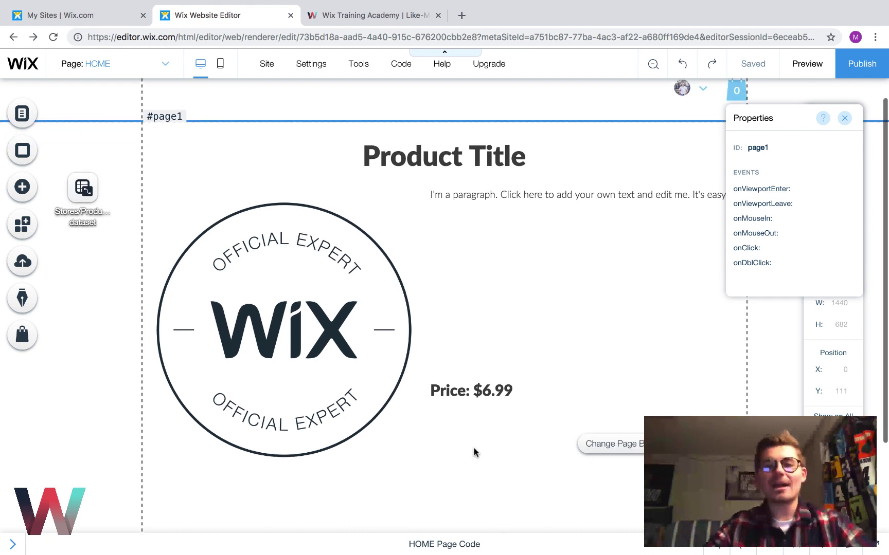
{"action": "scroll", "coordinate": [474, 451], "scroll_direction": "up", "scroll_amount": 1}
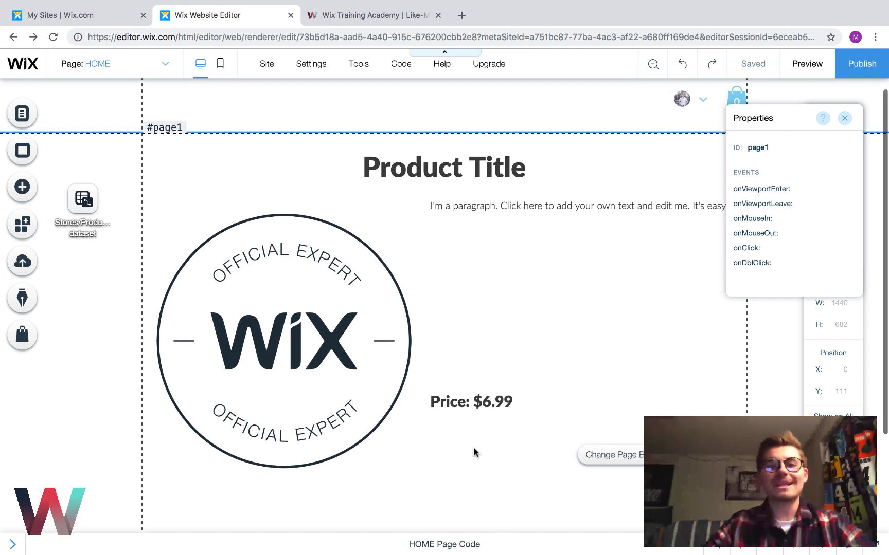
{"action": "left_click", "coordinate": [23, 544]}
{"action": "left_click", "coordinate": [61, 386]}
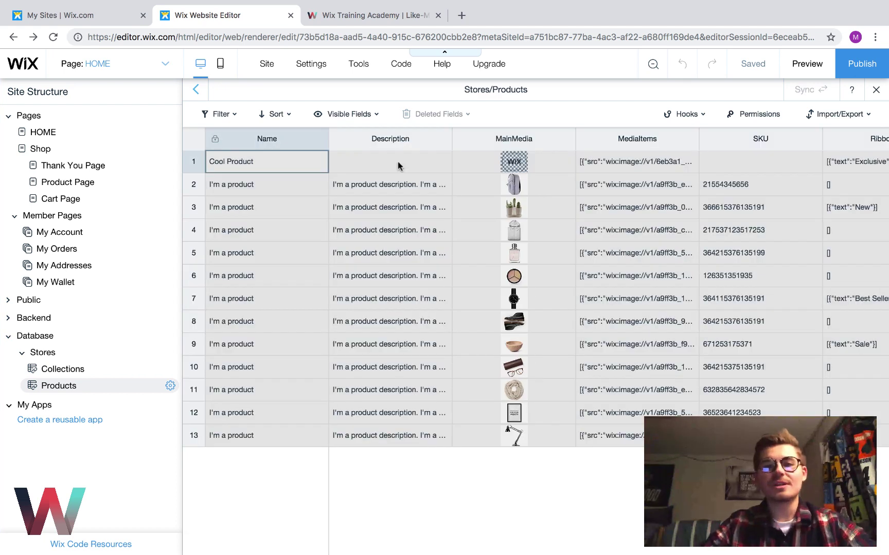
{"action": "left_click", "coordinate": [396, 167]}
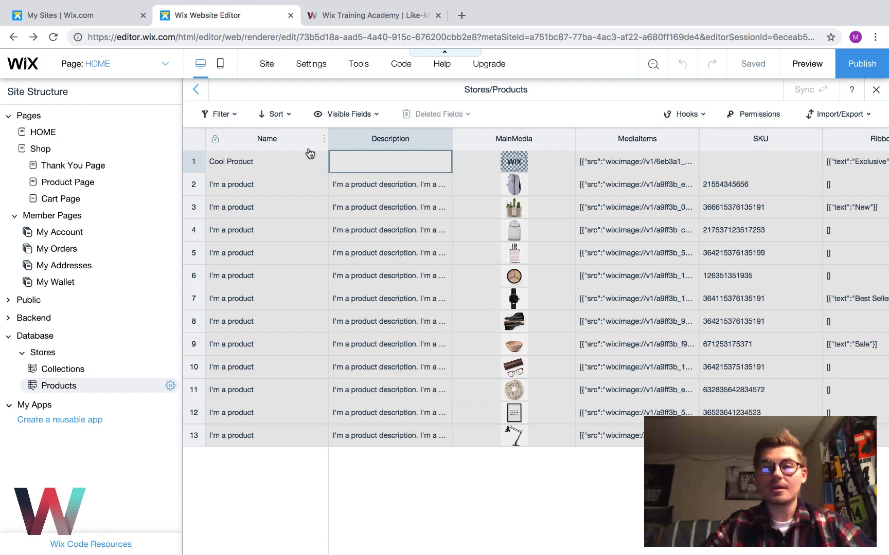
{"action": "left_click", "coordinate": [403, 189]}
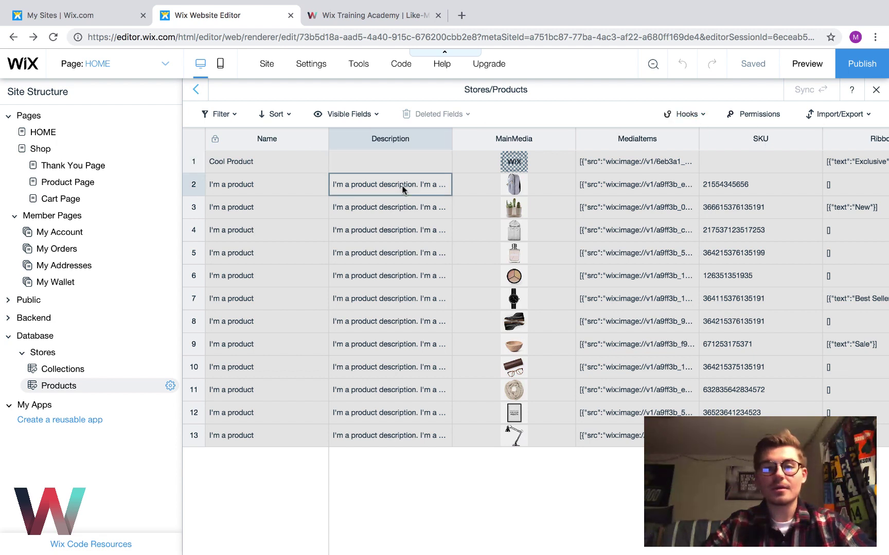
{"action": "left_click", "coordinate": [380, 161]}
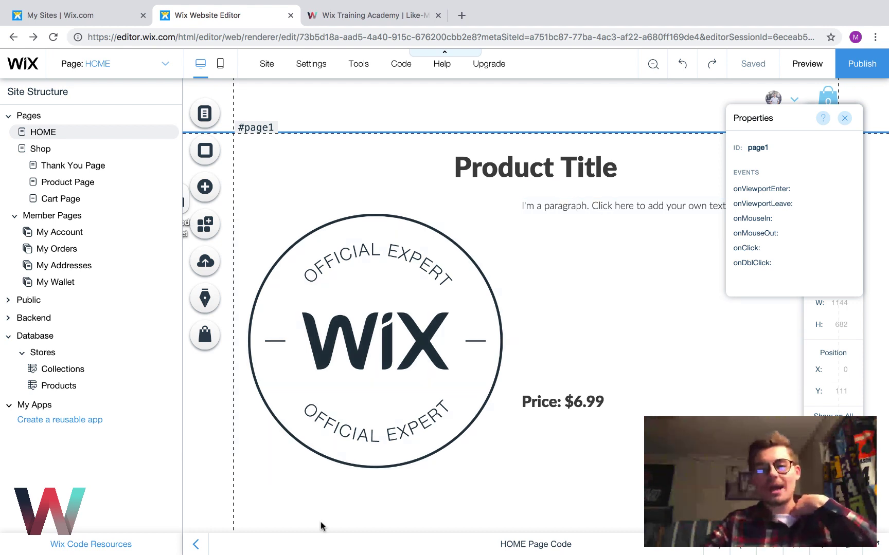
Add the Add To Cart Button from My Store's store elements to the page.
{"action": "left_click", "coordinate": [196, 544]}
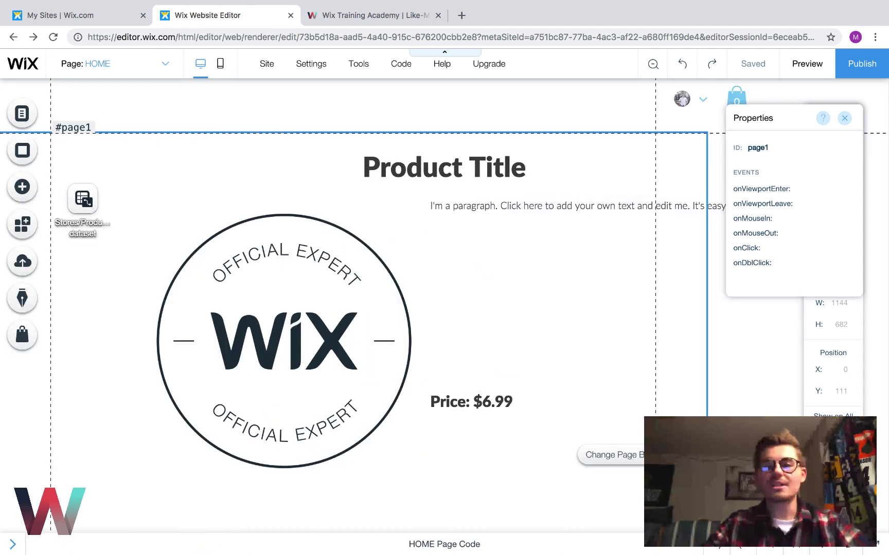
{"action": "scroll", "coordinate": [597, 460], "scroll_direction": "down", "scroll_amount": 1}
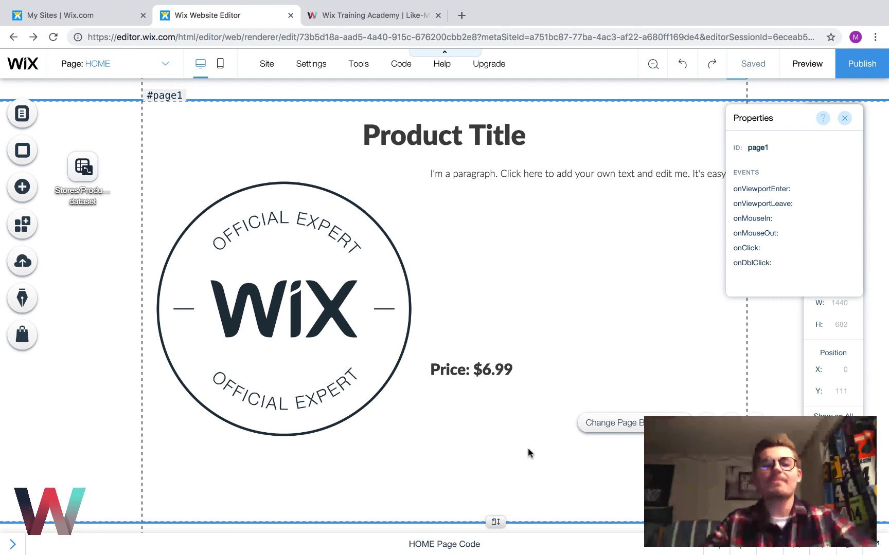
{"action": "left_click", "coordinate": [24, 339]}
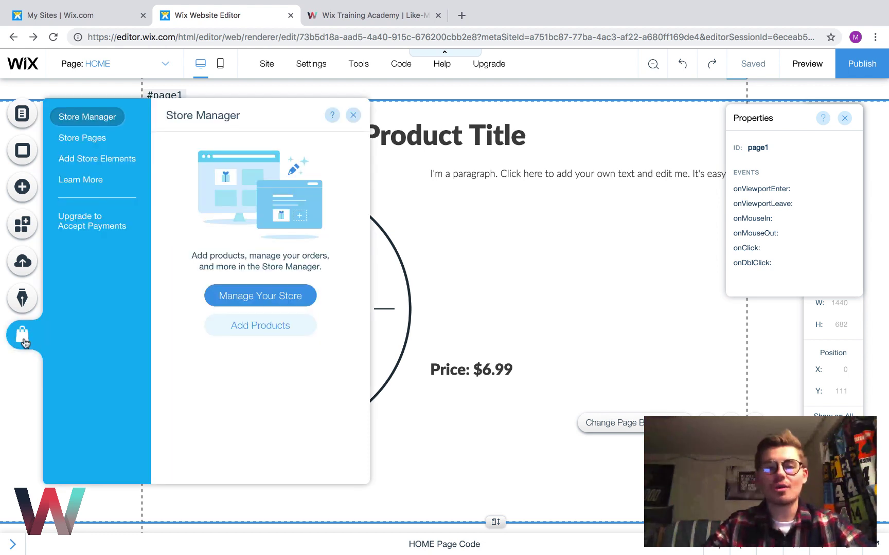
{"action": "left_click", "coordinate": [112, 162]}
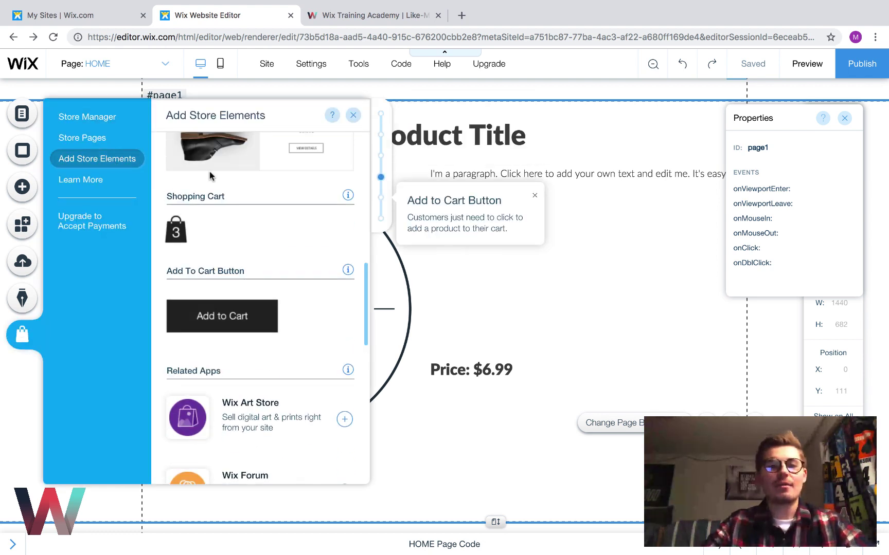
{"action": "scroll", "coordinate": [210, 176], "scroll_direction": "down", "scroll_amount": 10}
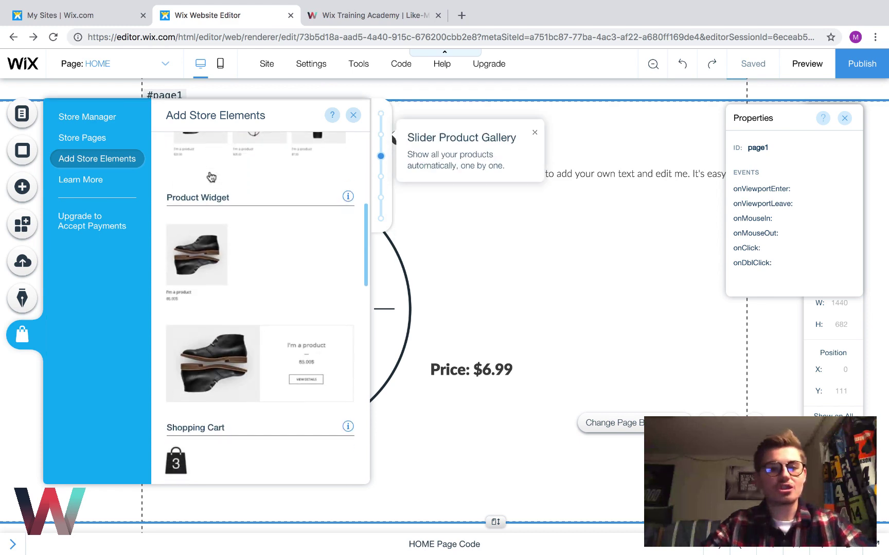
{"action": "left_click", "coordinate": [219, 302]}
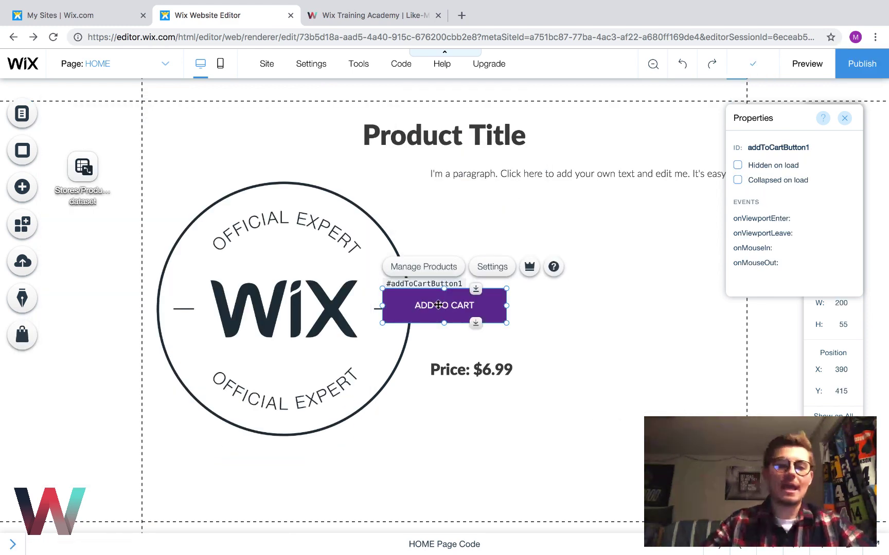
Place the Add to Cart button below the price and make its fill colour red.
{"action": "left_click_drag", "start_coordinate": [467, 359], "coordinate": [486, 410]}
{"action": "left_click", "coordinate": [538, 372]}
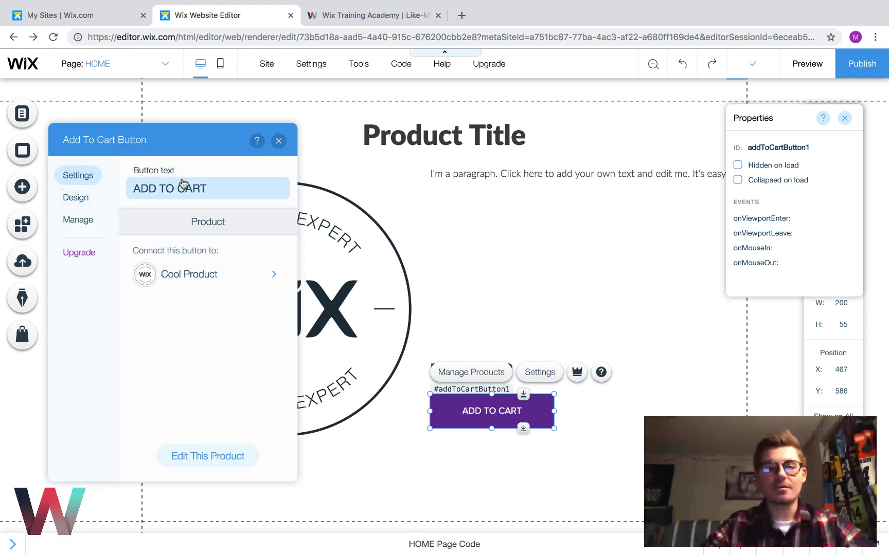
{"action": "left_click", "coordinate": [91, 197]}
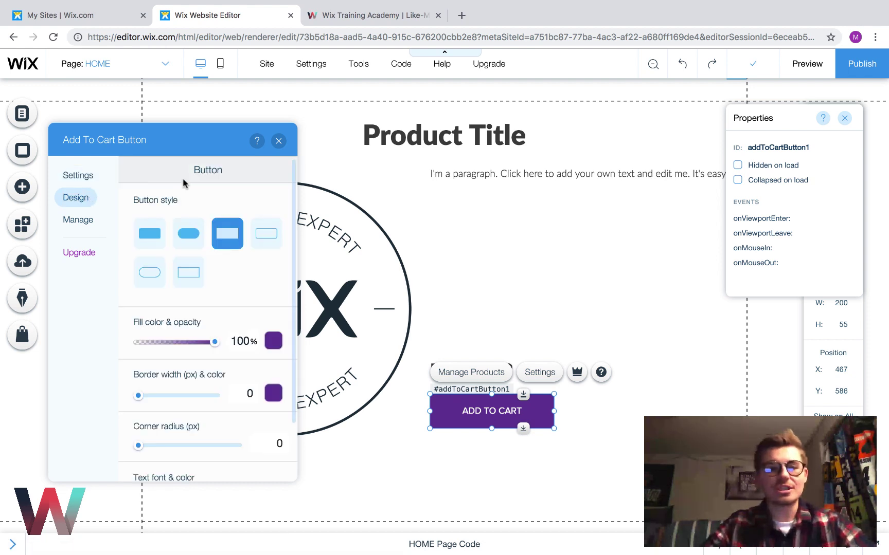
{"action": "scroll", "coordinate": [247, 288], "scroll_direction": "down", "scroll_amount": 1}
{"action": "left_click", "coordinate": [269, 308]}
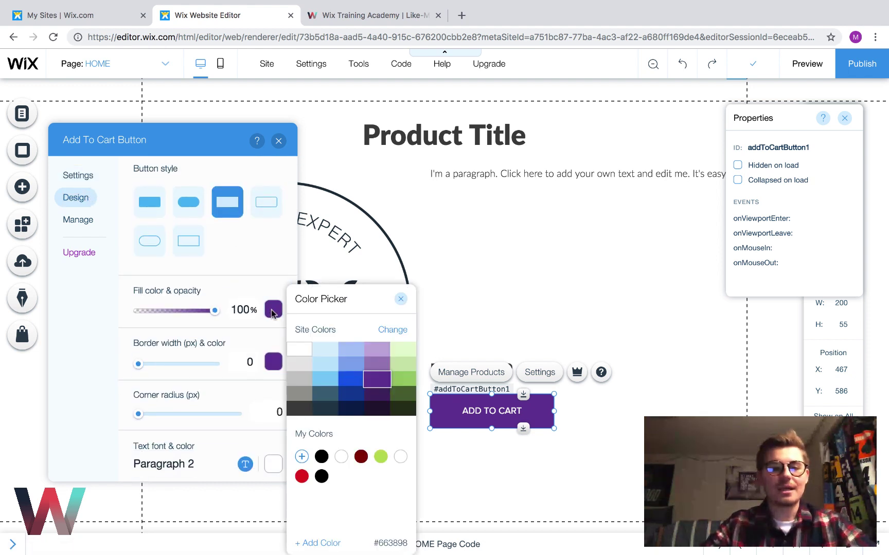
{"action": "left_click", "coordinate": [301, 479]}
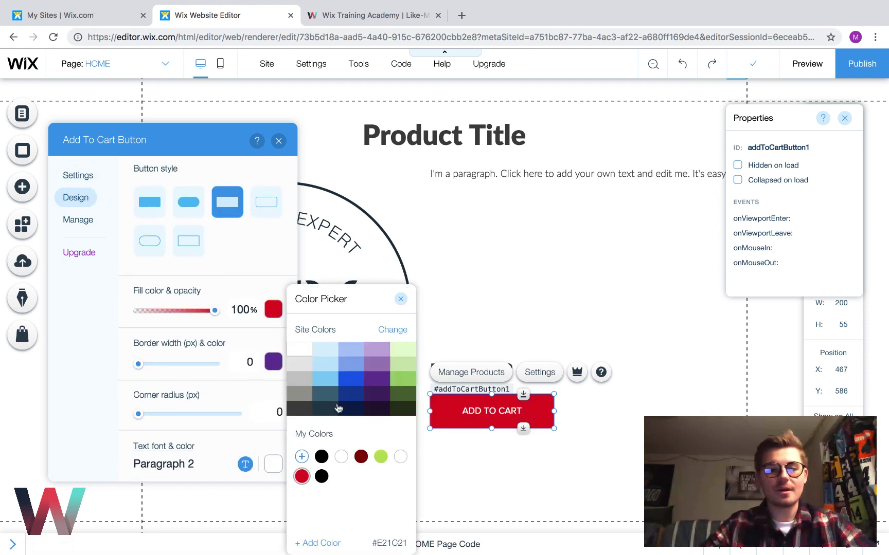
{"action": "left_click", "coordinate": [400, 300]}
Connect the Add to Cart button to the Cool Product item.
{"action": "scroll", "coordinate": [154, 238], "scroll_direction": "up", "scroll_amount": 1}
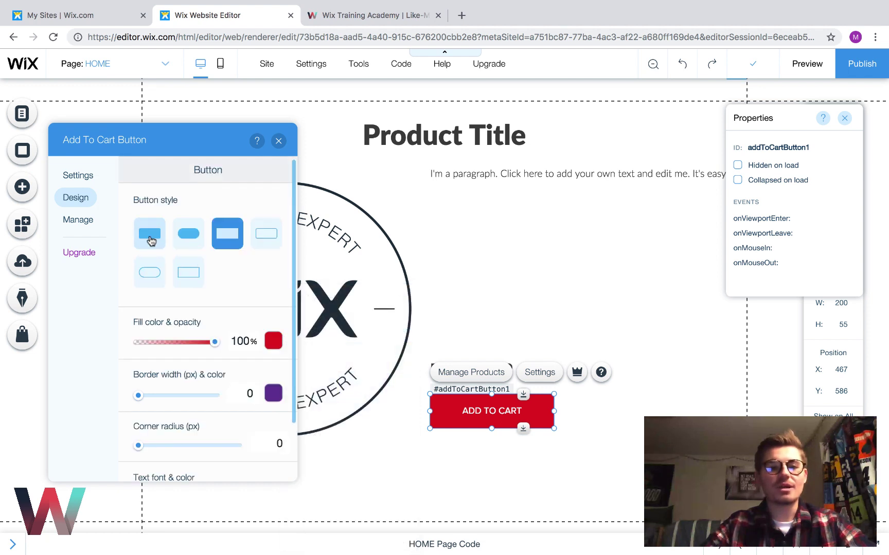
{"action": "left_click", "coordinate": [81, 176]}
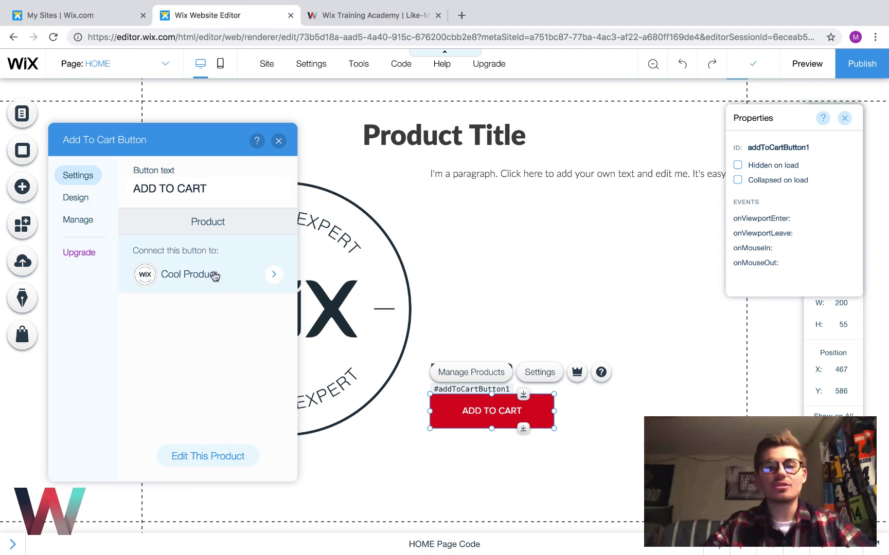
{"action": "left_click", "coordinate": [180, 274]}
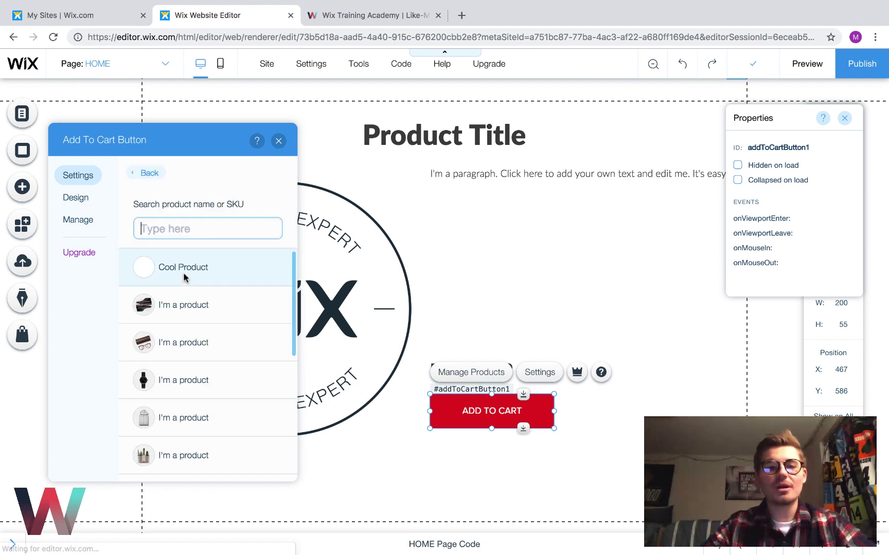
{"action": "left_click", "coordinate": [172, 277]}
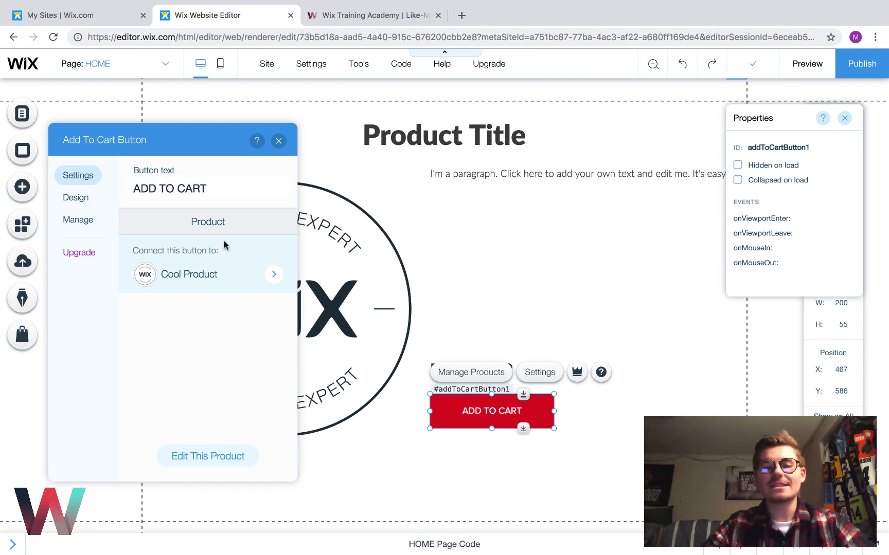
{"action": "left_click", "coordinate": [278, 141]}
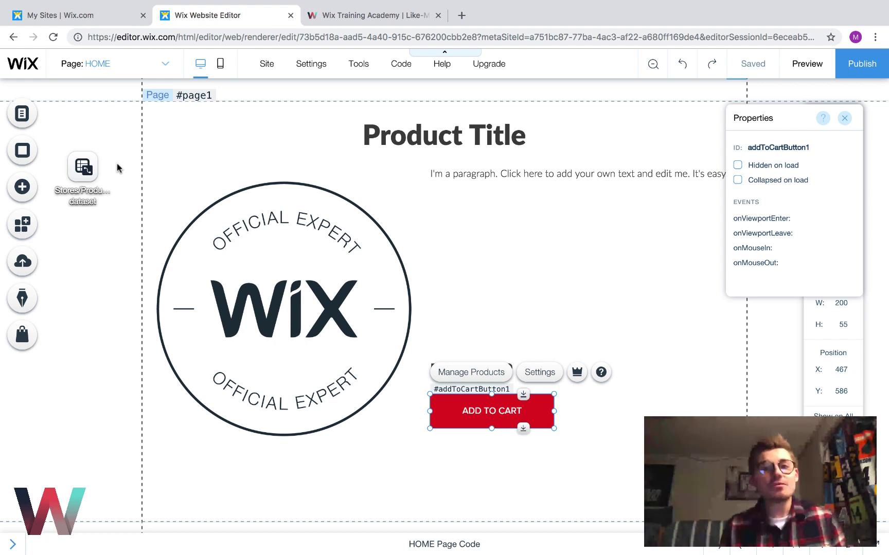
Preview the page and scroll through Cool Product's title, image, 5.99 price and red button.
{"action": "left_click", "coordinate": [818, 69]}
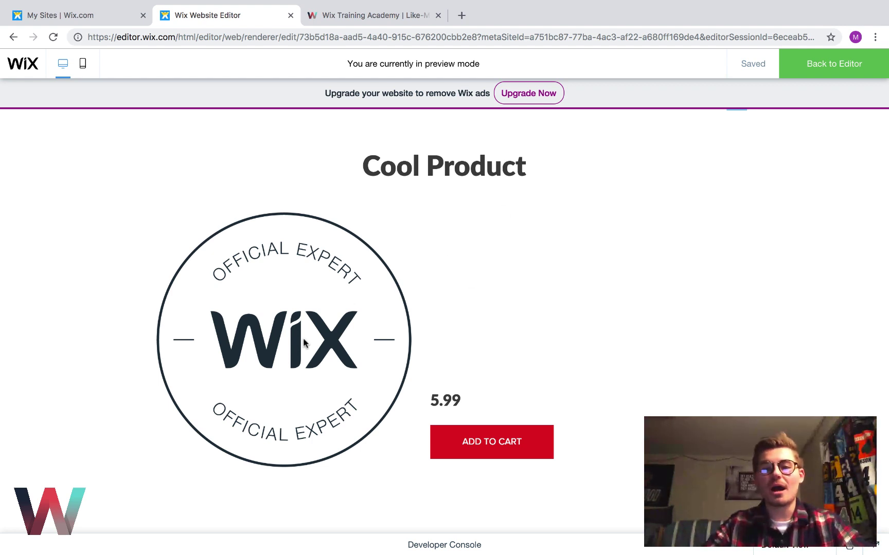
{"action": "scroll", "coordinate": [303, 338], "scroll_direction": "down", "scroll_amount": 2}
{"action": "scroll", "coordinate": [303, 338], "scroll_direction": "up", "scroll_amount": 1}
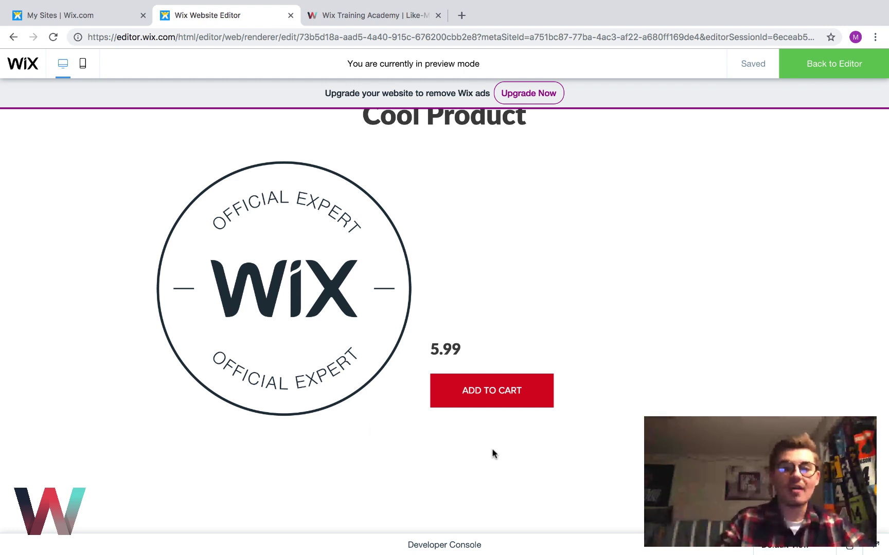
{"action": "scroll", "coordinate": [493, 454], "scroll_direction": "up", "scroll_amount": 1}
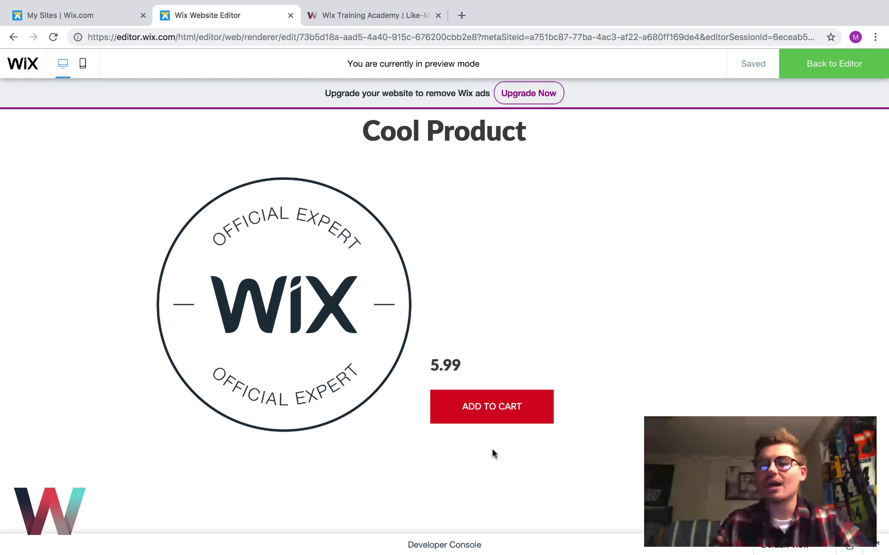
Add Cool Product in black with a personalised name to the cart.
{"action": "left_click", "coordinate": [489, 419]}
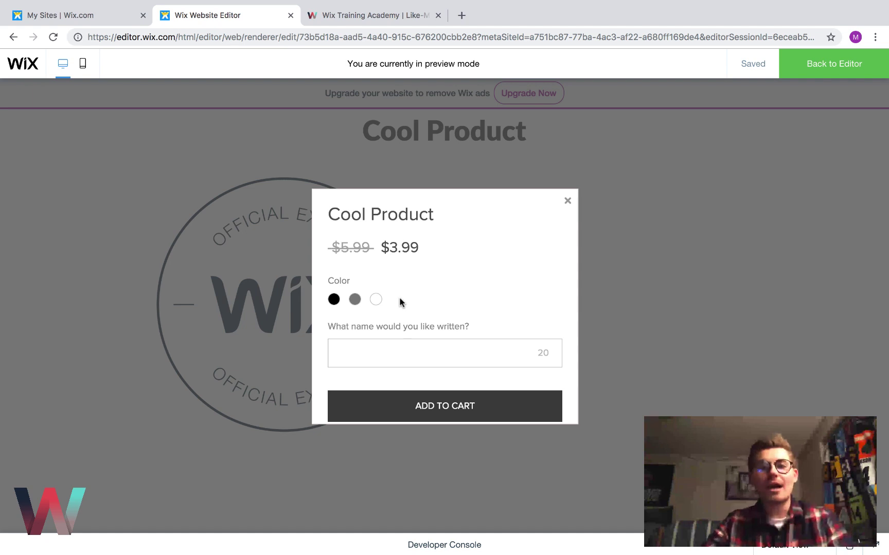
{"action": "left_click", "coordinate": [334, 298]}
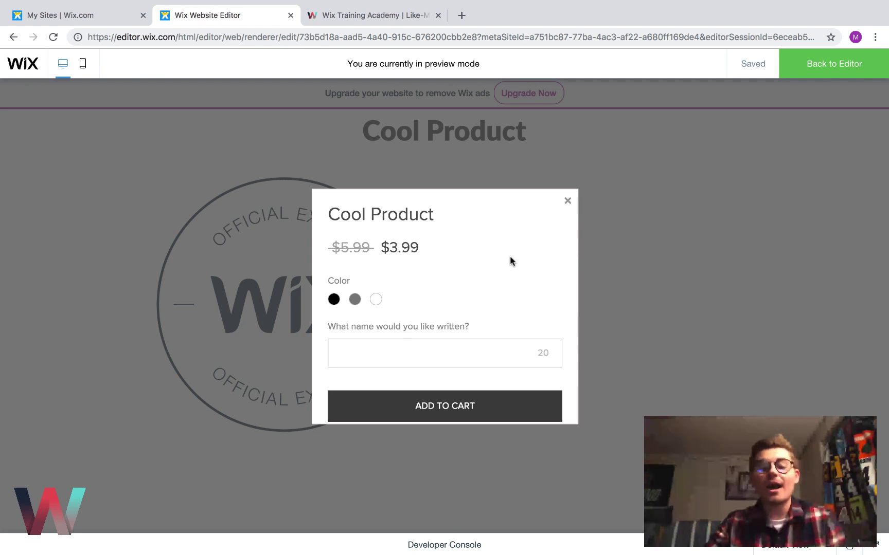
{"action": "left_click", "coordinate": [333, 300]}
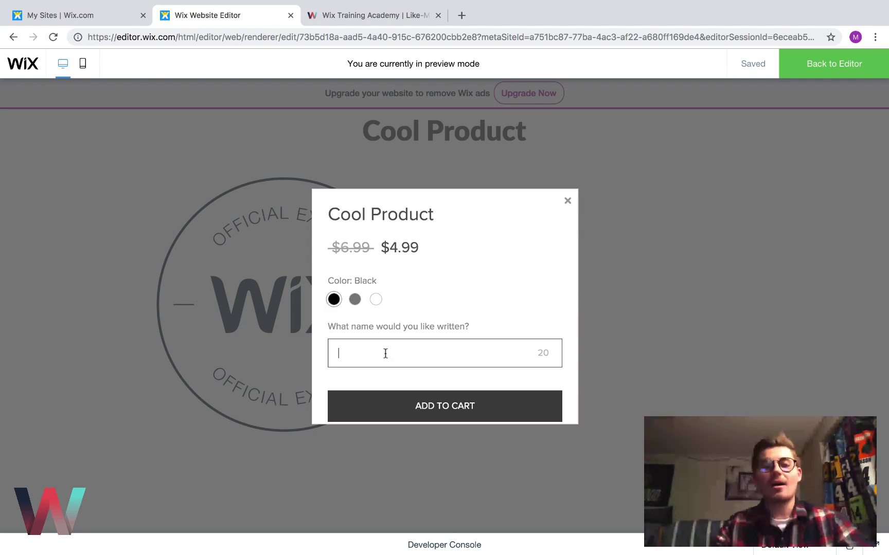
{"action": "type", "text": "Michael"}
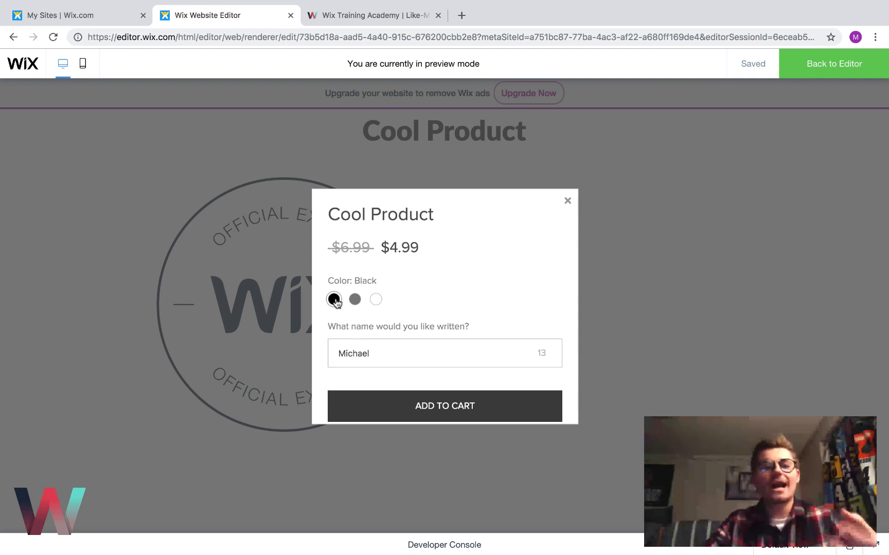
{"action": "left_click", "coordinate": [448, 408]}
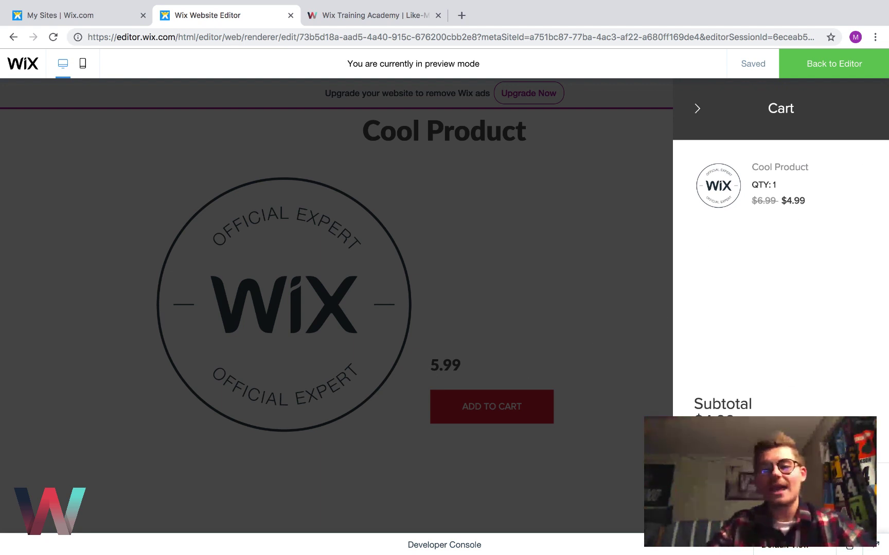
Open the My Cart page showing the black Cool Product at $4.99.
{"action": "left_click", "coordinate": [781, 453]}
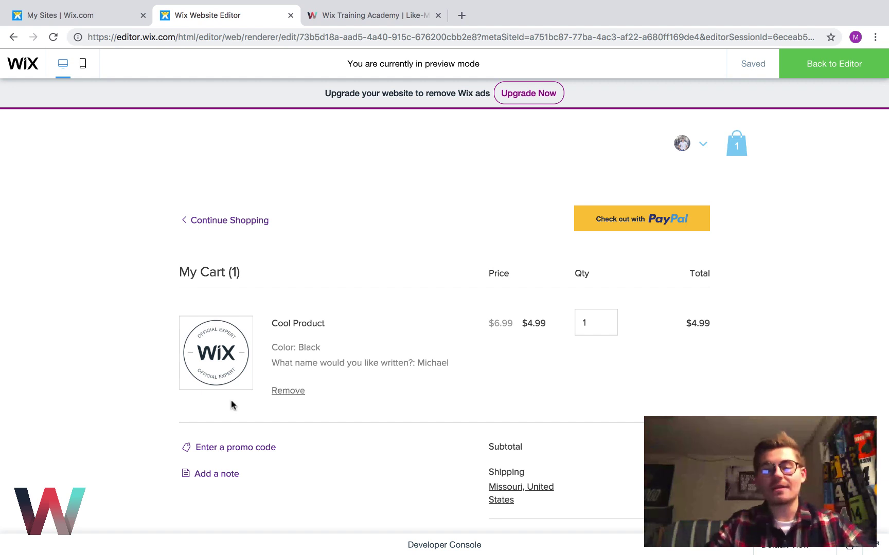
{"action": "scroll", "coordinate": [129, 389], "scroll_direction": "down", "scroll_amount": 3}
{"action": "scroll", "coordinate": [129, 389], "scroll_direction": "up", "scroll_amount": 2}
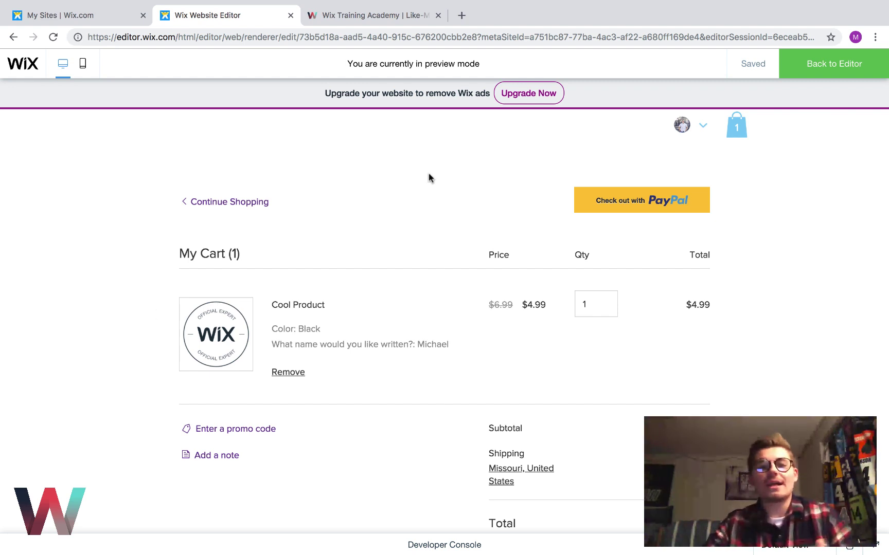
Exit preview, check the dynamic pages, and expand Database > Stores in Site Structure.
{"action": "left_click", "coordinate": [822, 76]}
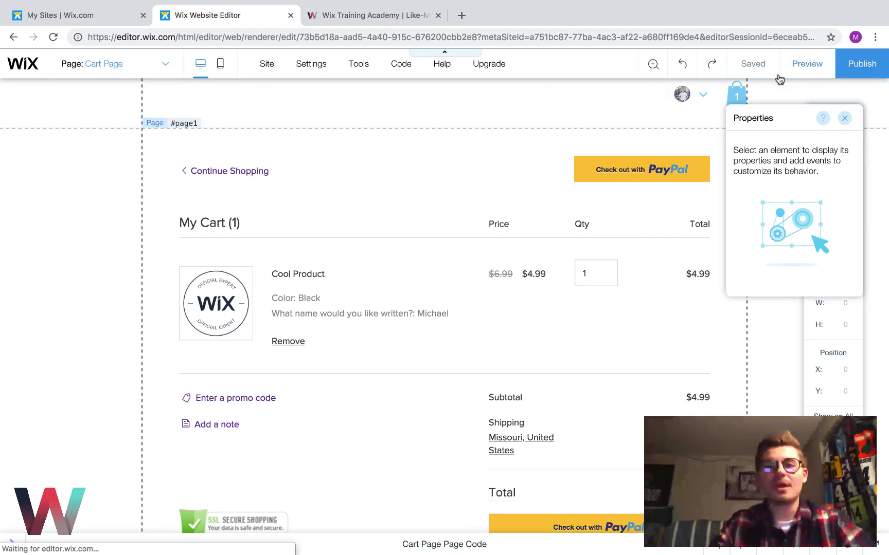
{"action": "left_click", "coordinate": [105, 63]}
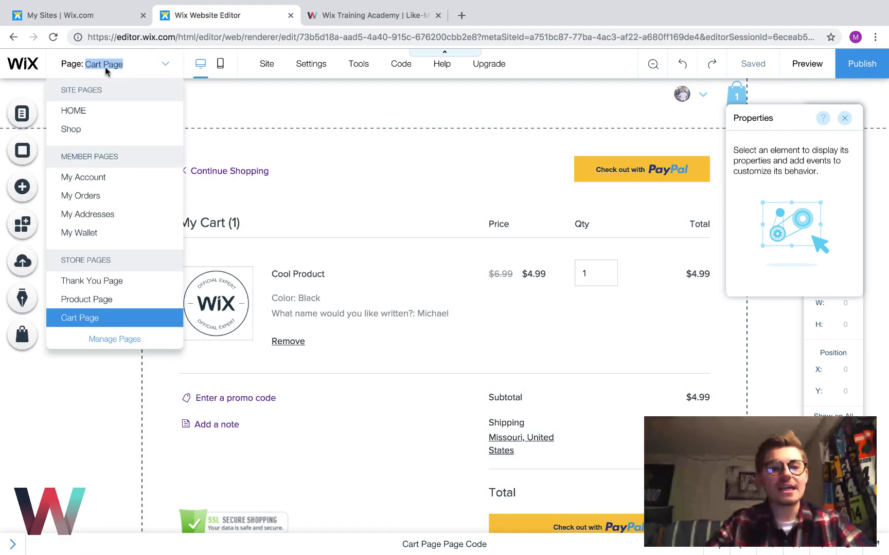
{"action": "left_click", "coordinate": [22, 117]}
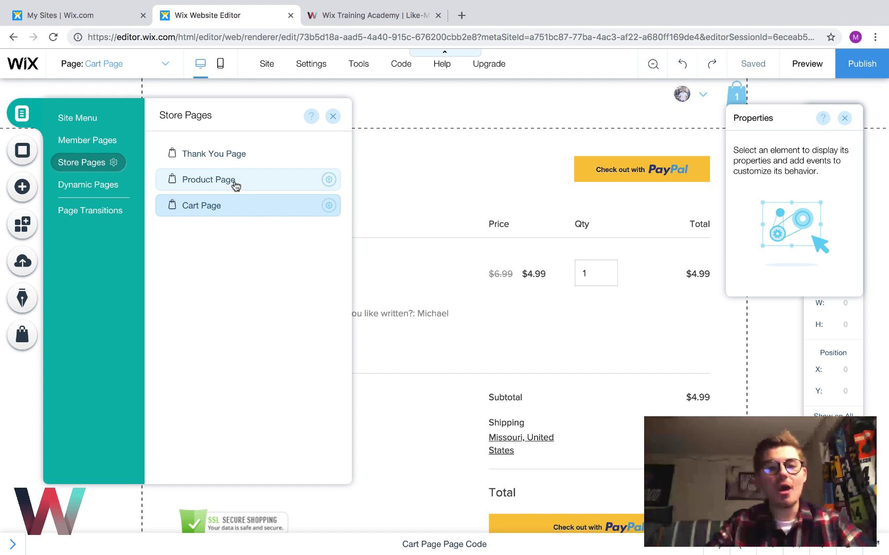
{"action": "left_click", "coordinate": [122, 185]}
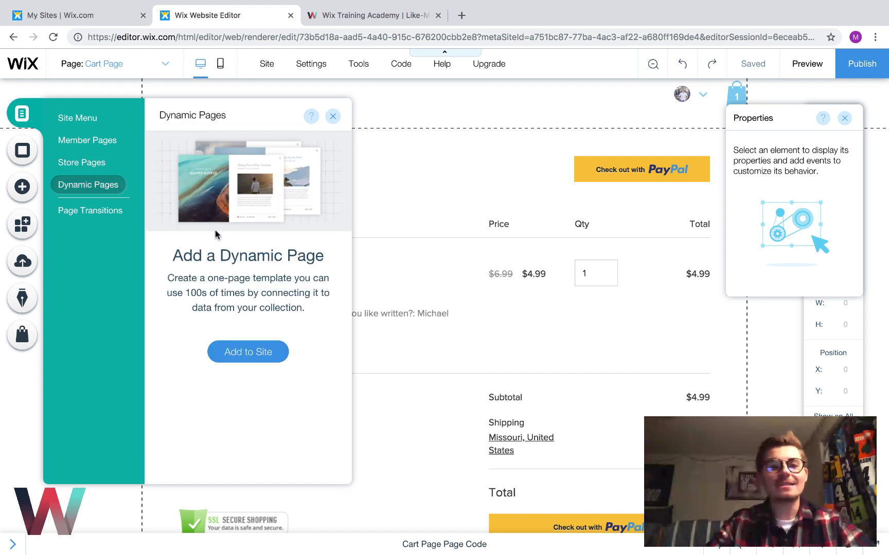
{"action": "left_click", "coordinate": [333, 116]}
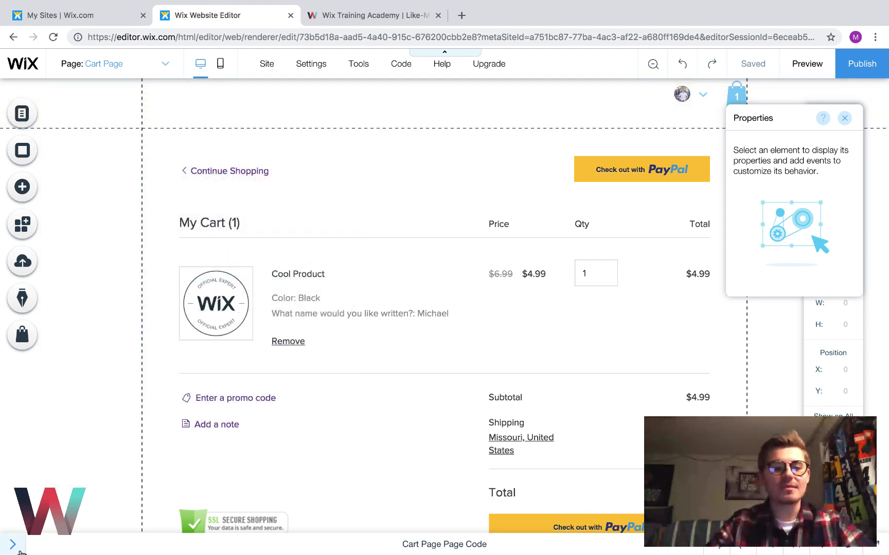
{"action": "left_click", "coordinate": [16, 546]}
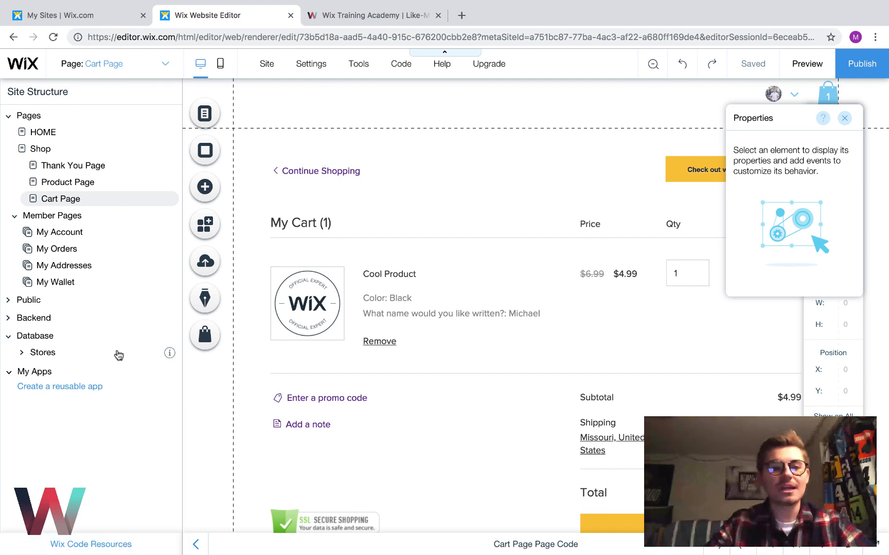
{"action": "left_click", "coordinate": [51, 355]}
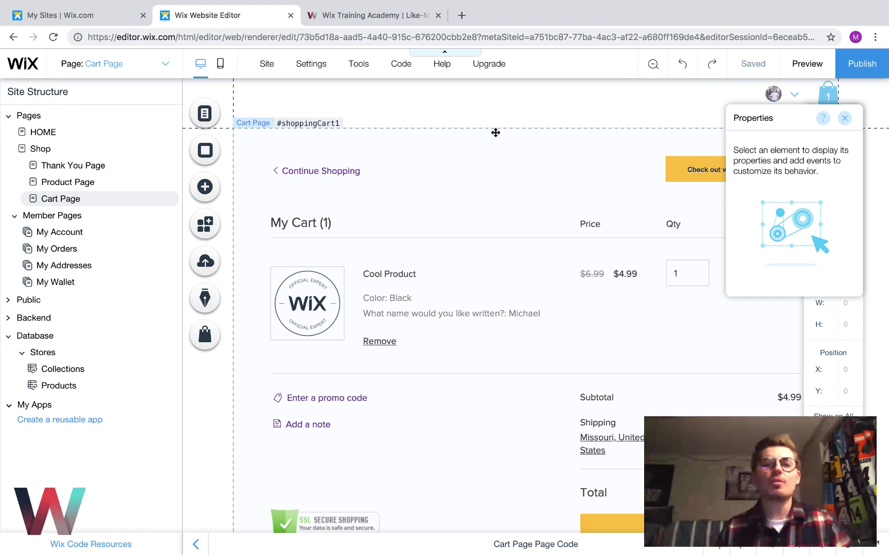
{"action": "left_click", "coordinate": [370, 17]}
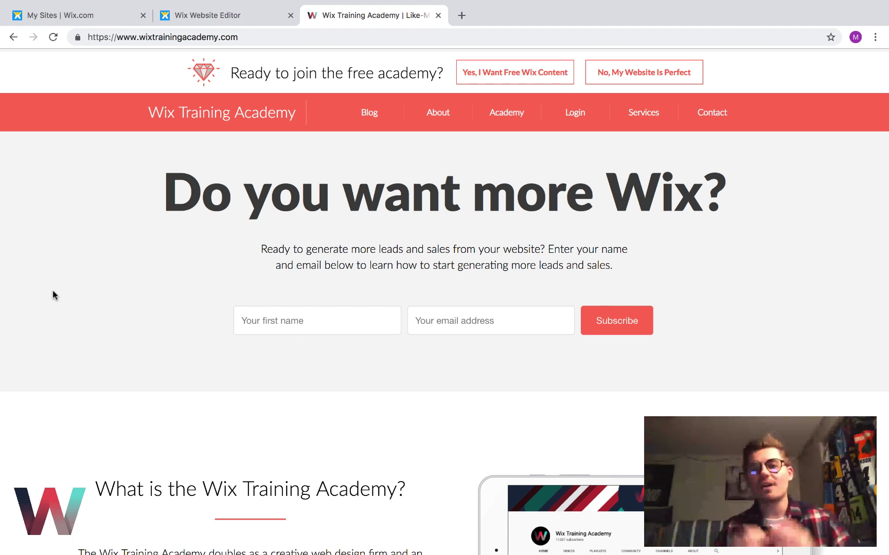
{"action": "mouse_move", "coordinate": [41, 2]}
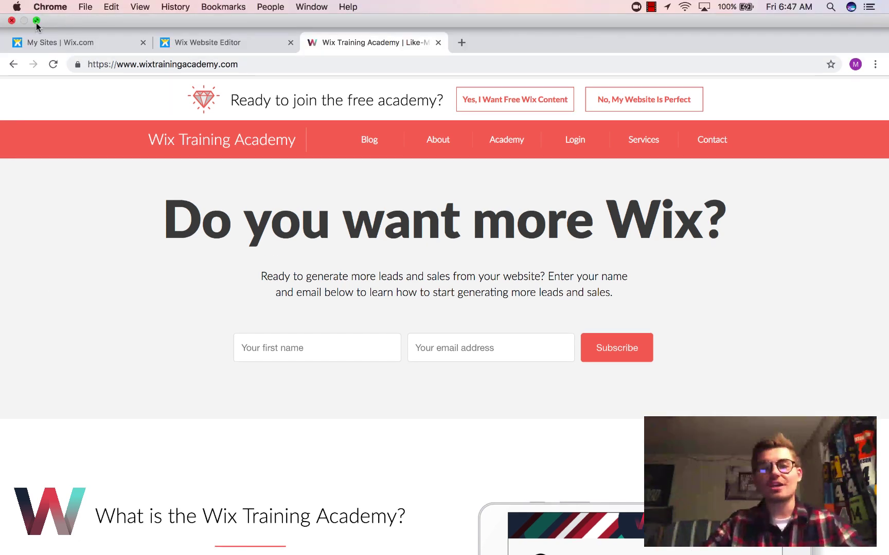